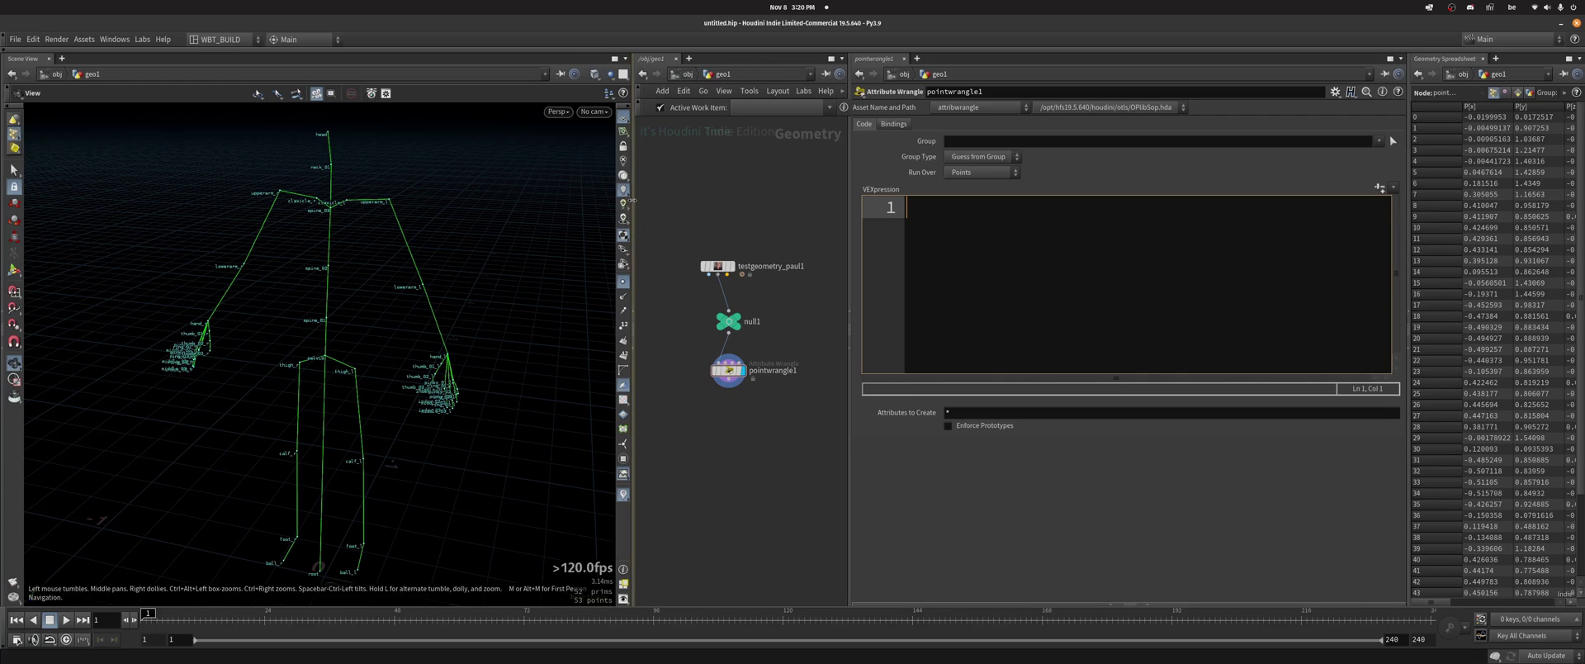
Shrink the 3D viewport and widen the wrangle's code area, then start editing the VEXpression
left_click_drag(633, 216, 543, 208)
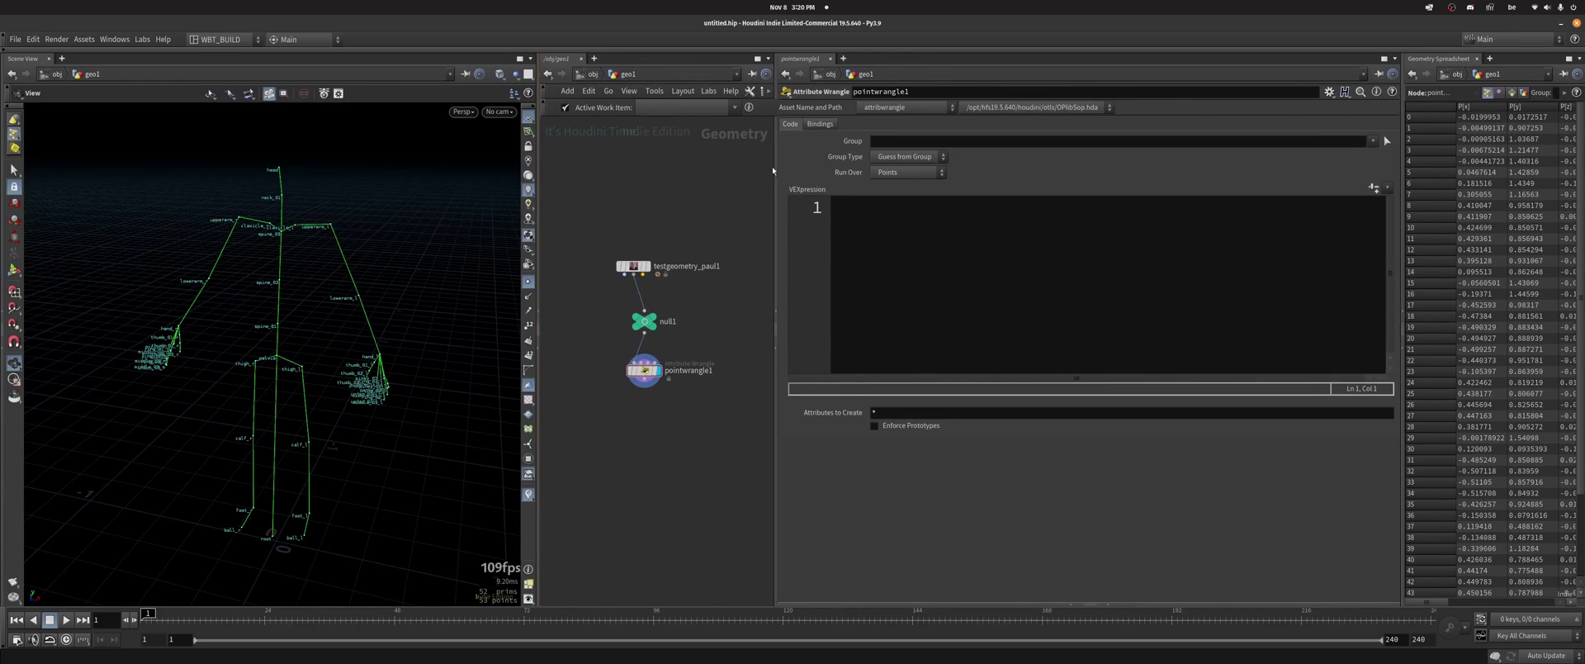
left_click_drag(774, 170, 808, 170)
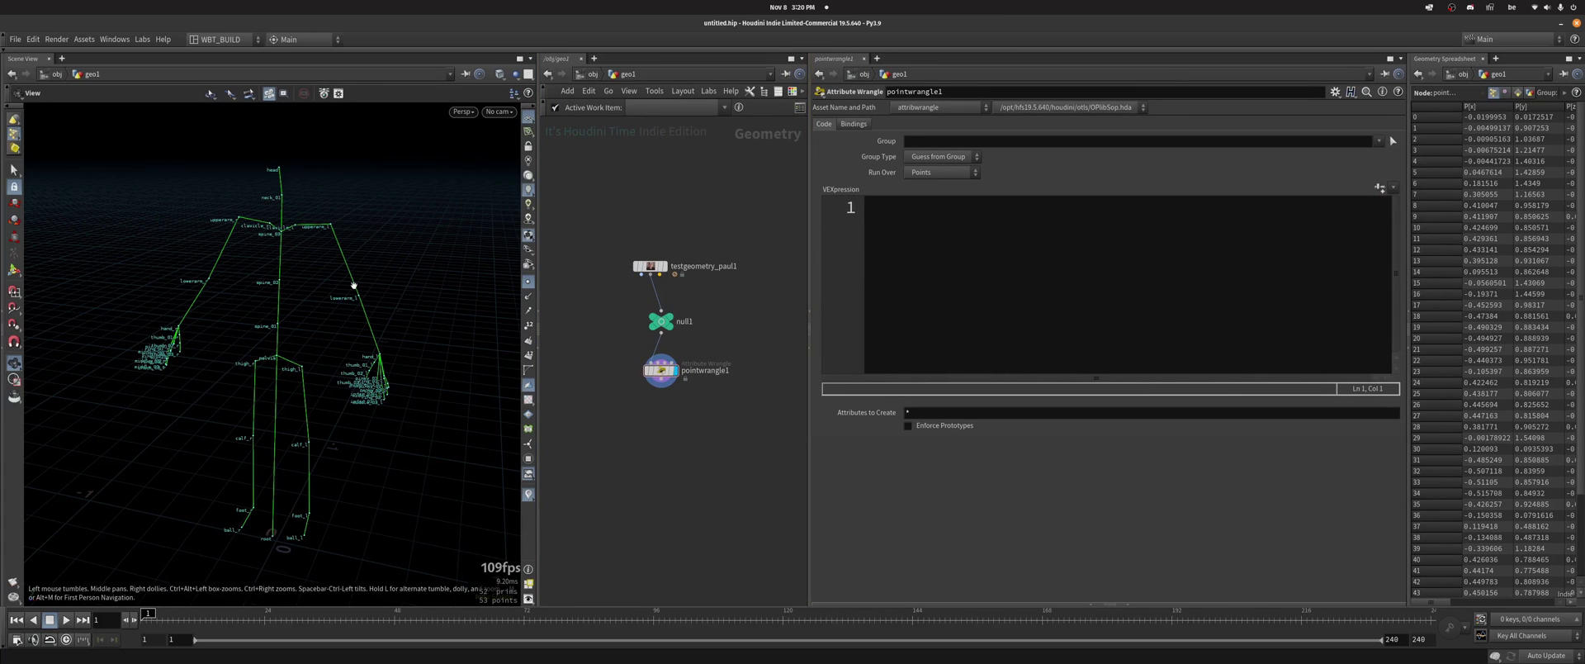
left_click(908, 224)
Orbit the viewport around the skeleton
left_click_drag(163, 280, 228, 269)
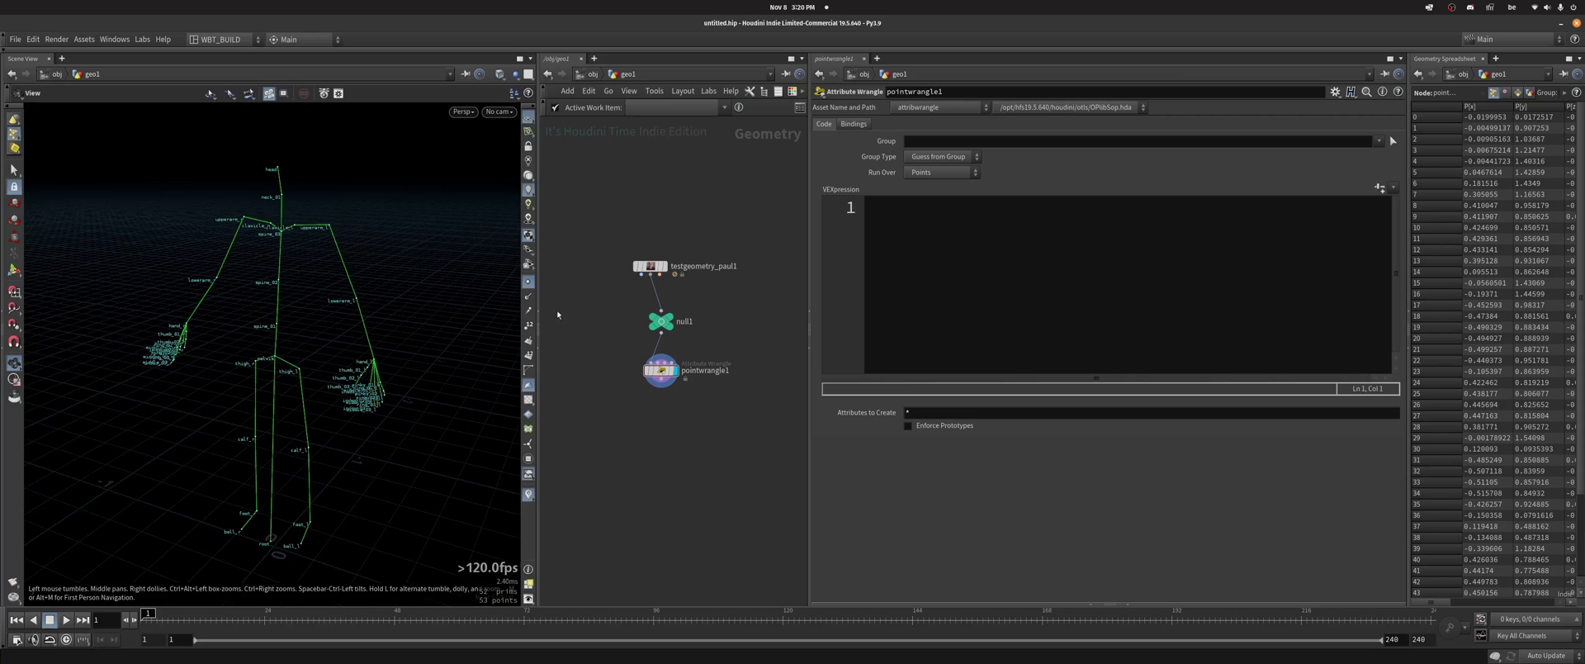
left_click_drag(353, 240, 319, 262)
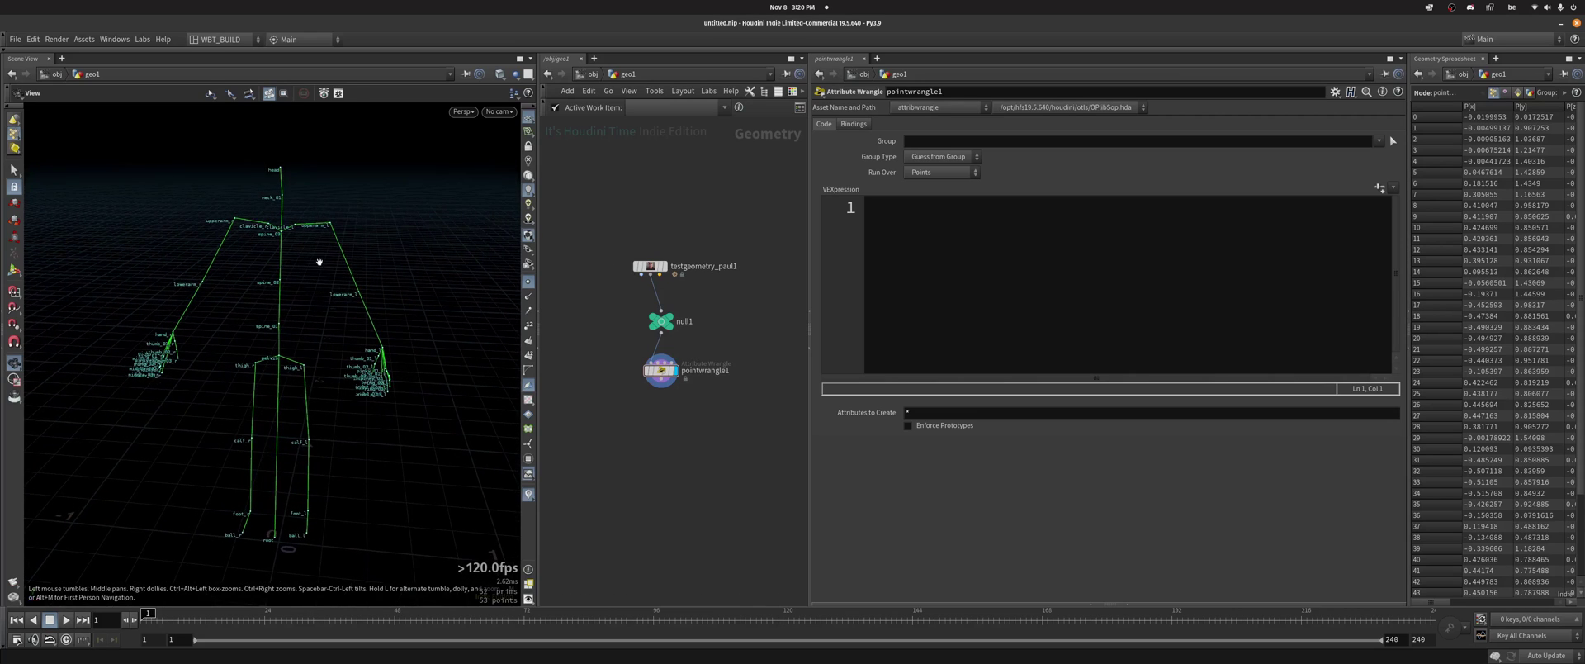
mouse_move(367, 326)
left_mouse_down()
mouse_move(311, 318)
mouse_move(330, 300)
left_mouse_up()
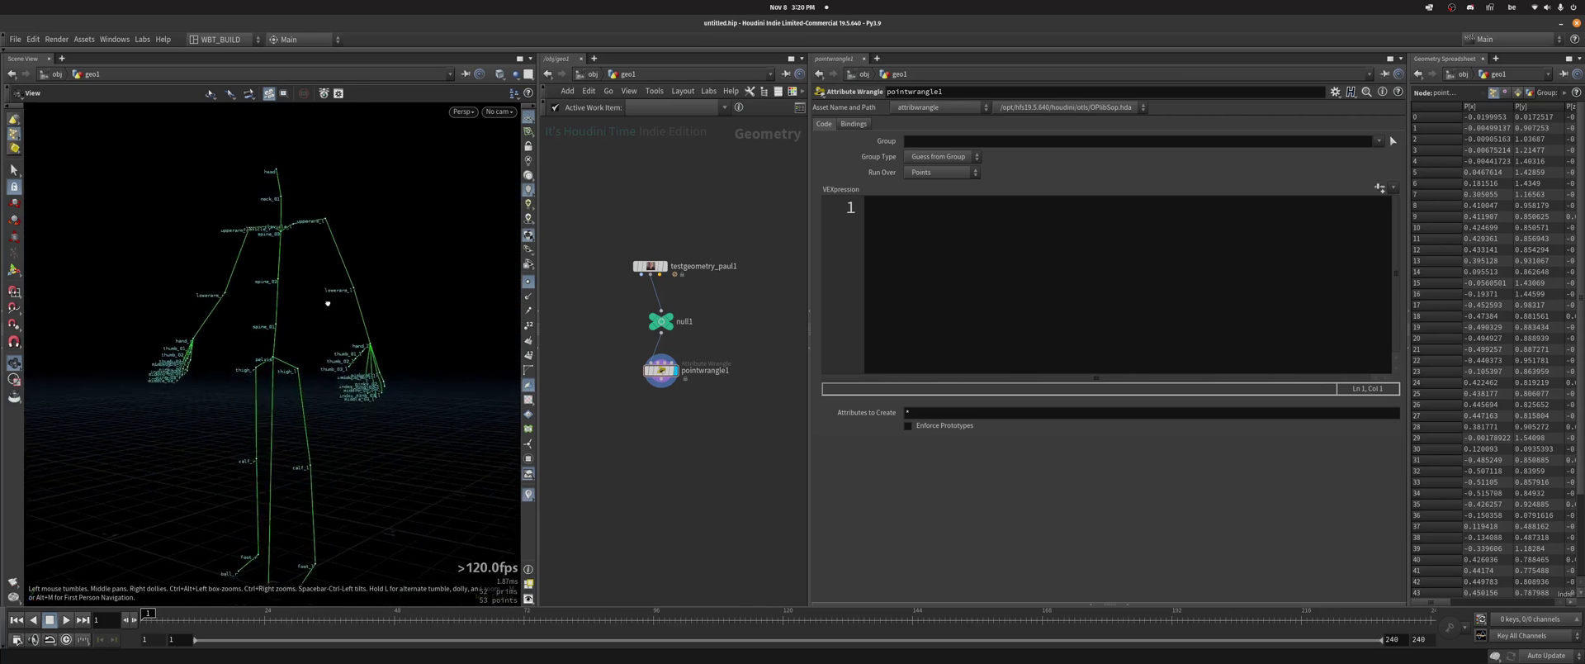
Write the first VEX line 'string name = tolower(s@name);' and start a new line
left_click(937, 277)
type("~")
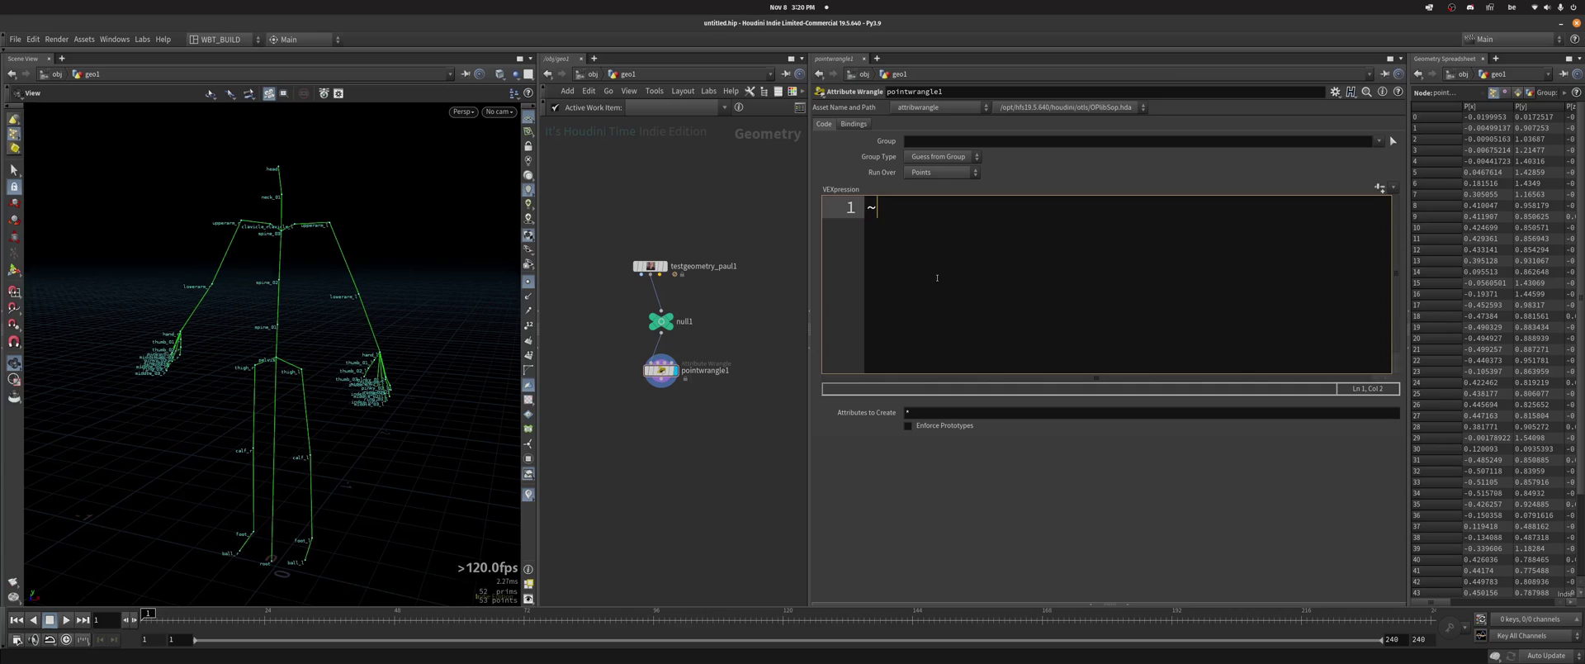
type("=")
key("BackSpace")
key("BackSpace")
type("sitr")
key("BackSpace")
key("BackSpace")
key("BackSpace")
type("tr")
key("Return")
type("name ")
type("= t")
key("BackSpace")
type("tolo")
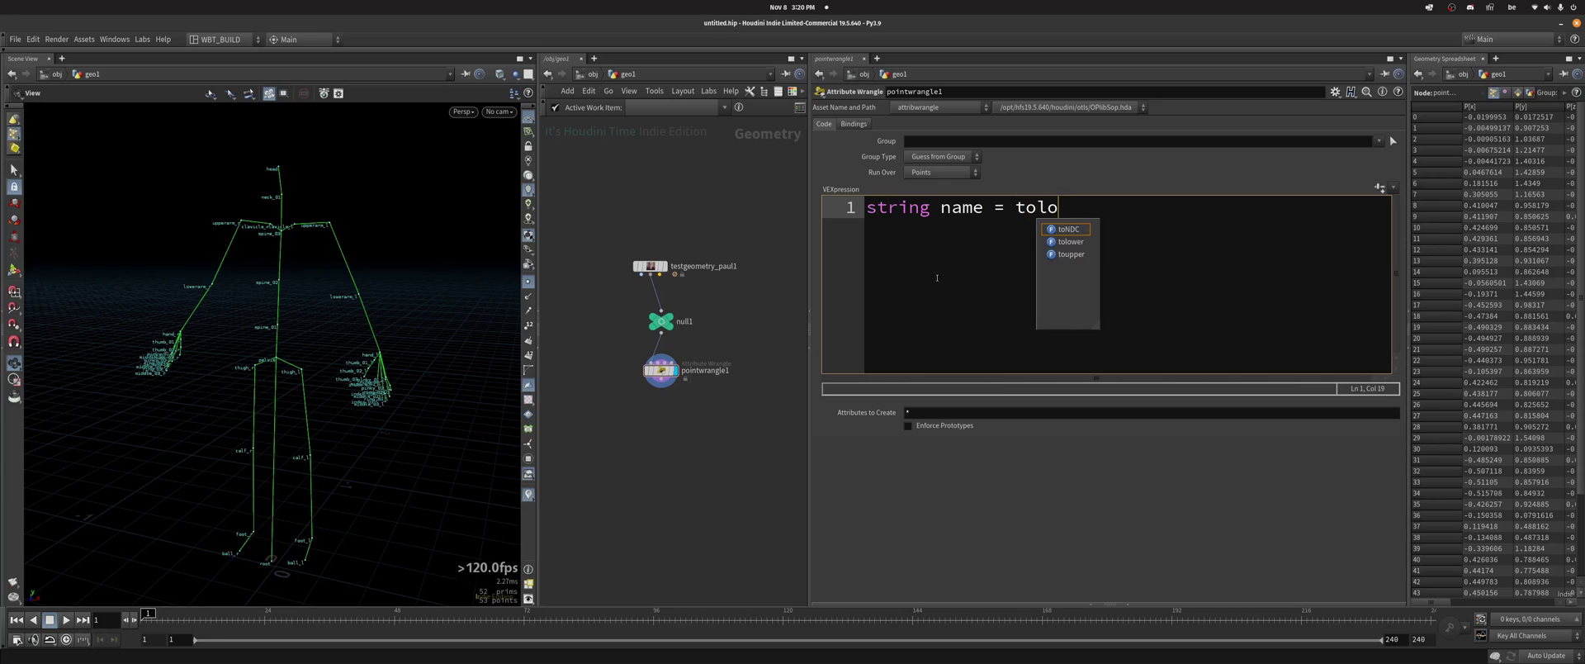
type("wer(")
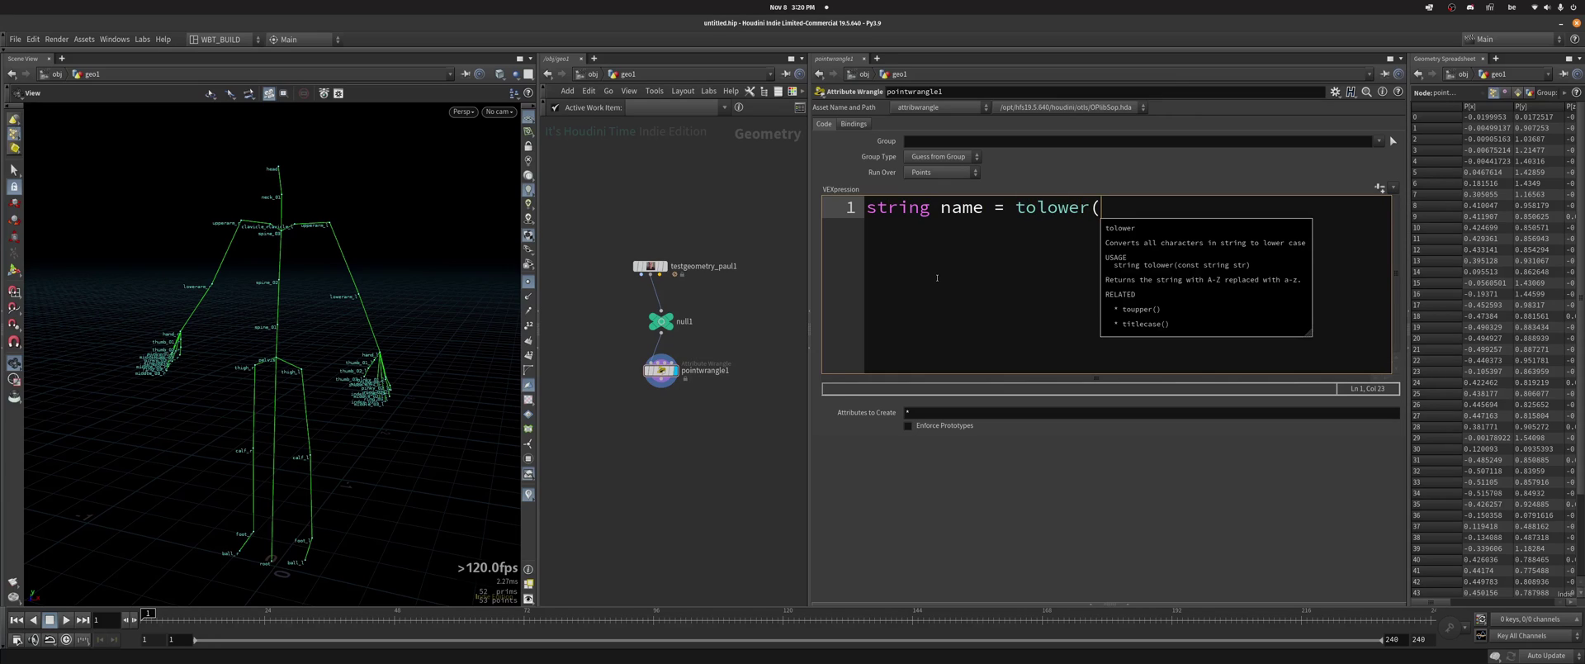
type("s")
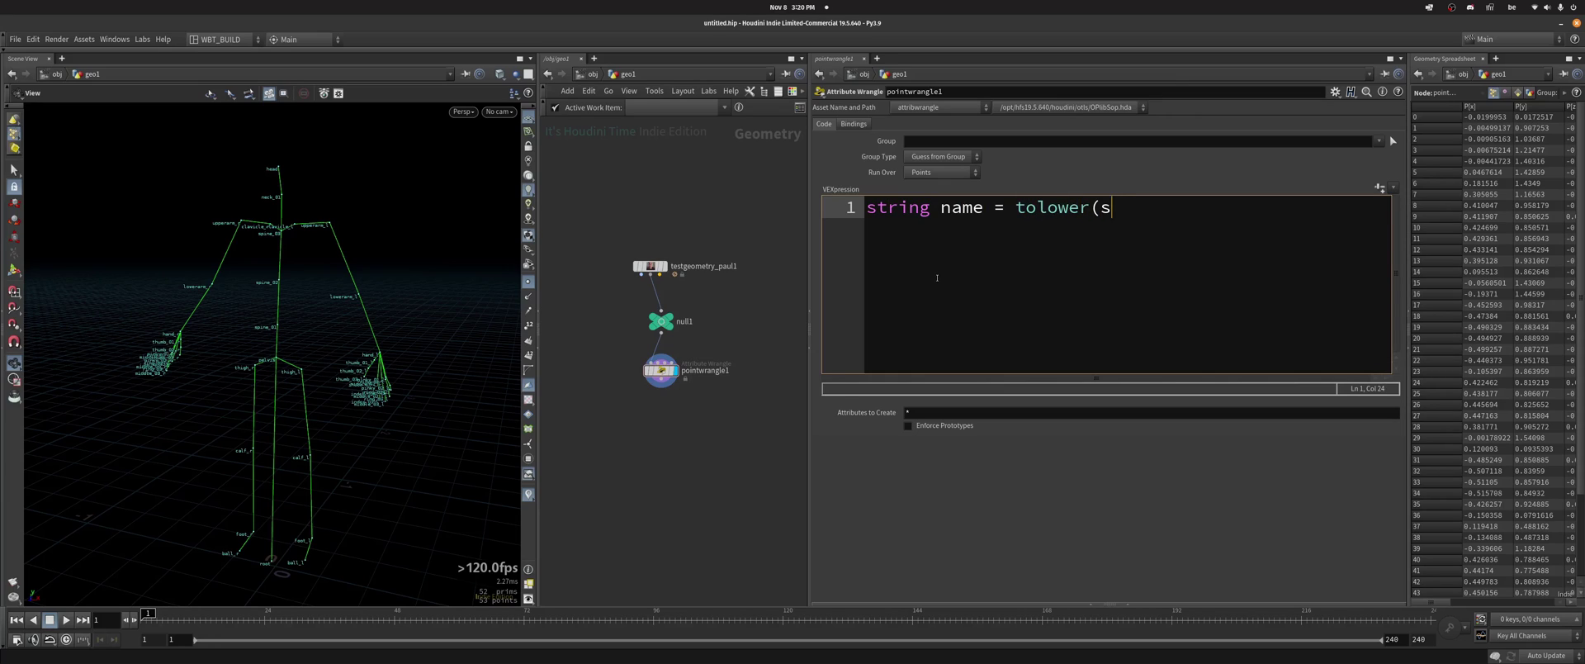
type("@name)")
key("BackSpace")
key("Return")
key("Return")
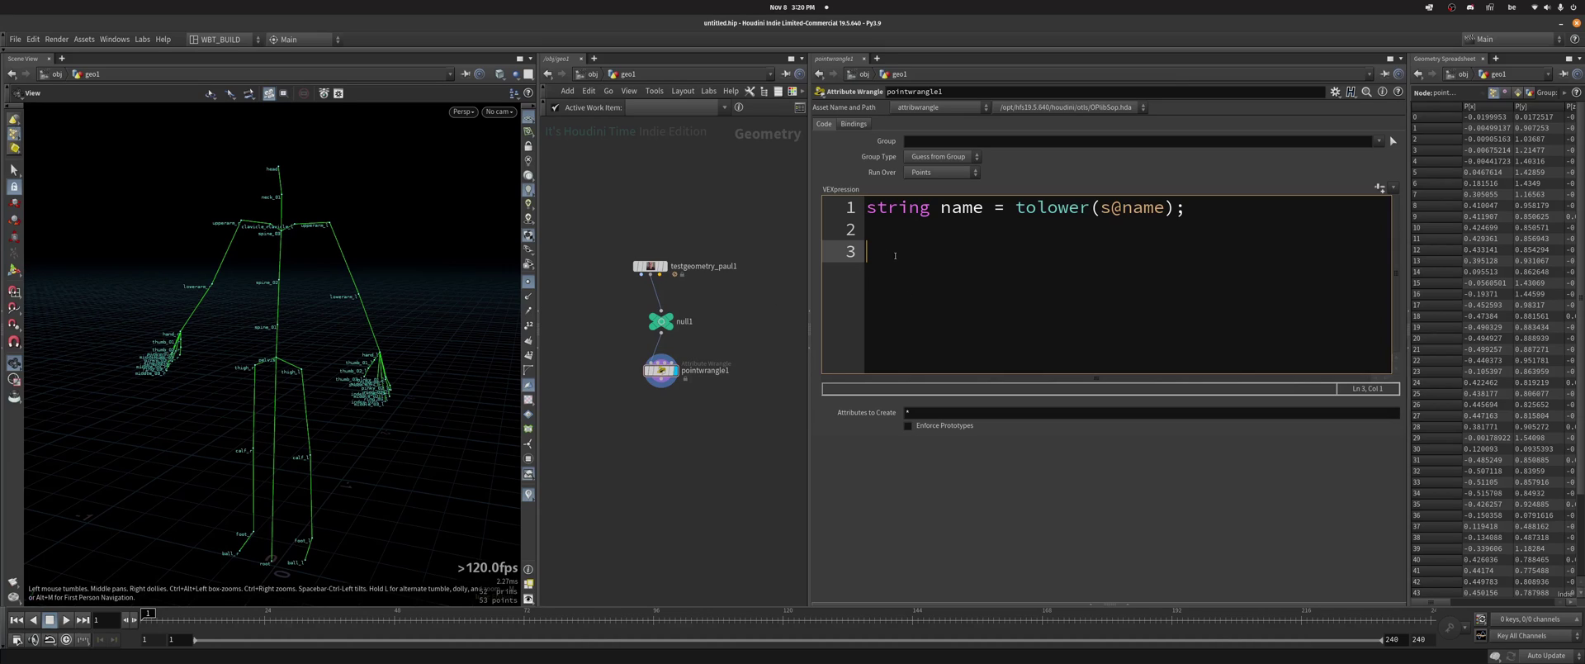
Add the condition if(name ~= "*arm*") with an indented body line
type("if(")
type("aname")
key("BackSpace")
key("BackSpace")
key("BackSpace")
type("name ")
type("~=")
type(" \"*arm\"")
type("\"")
type(")")
key("Return")
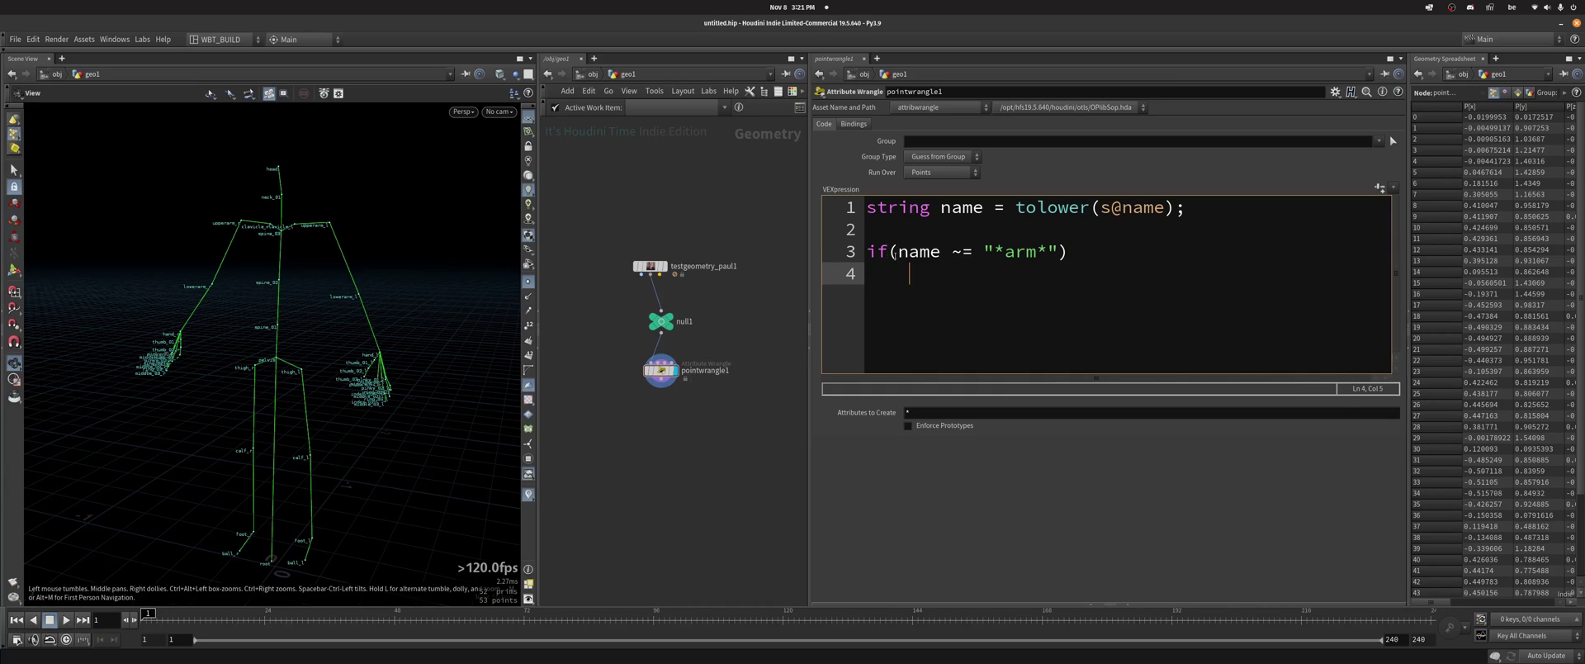
Add the body line removepoint(0,i@ptnum,1); under the condition
type("remo")
type("vepoi")
type("nt")
key("BackSpace")
key("BackSpace")
key("BackSpace")
key("BackSpace")
type("vepoint(")
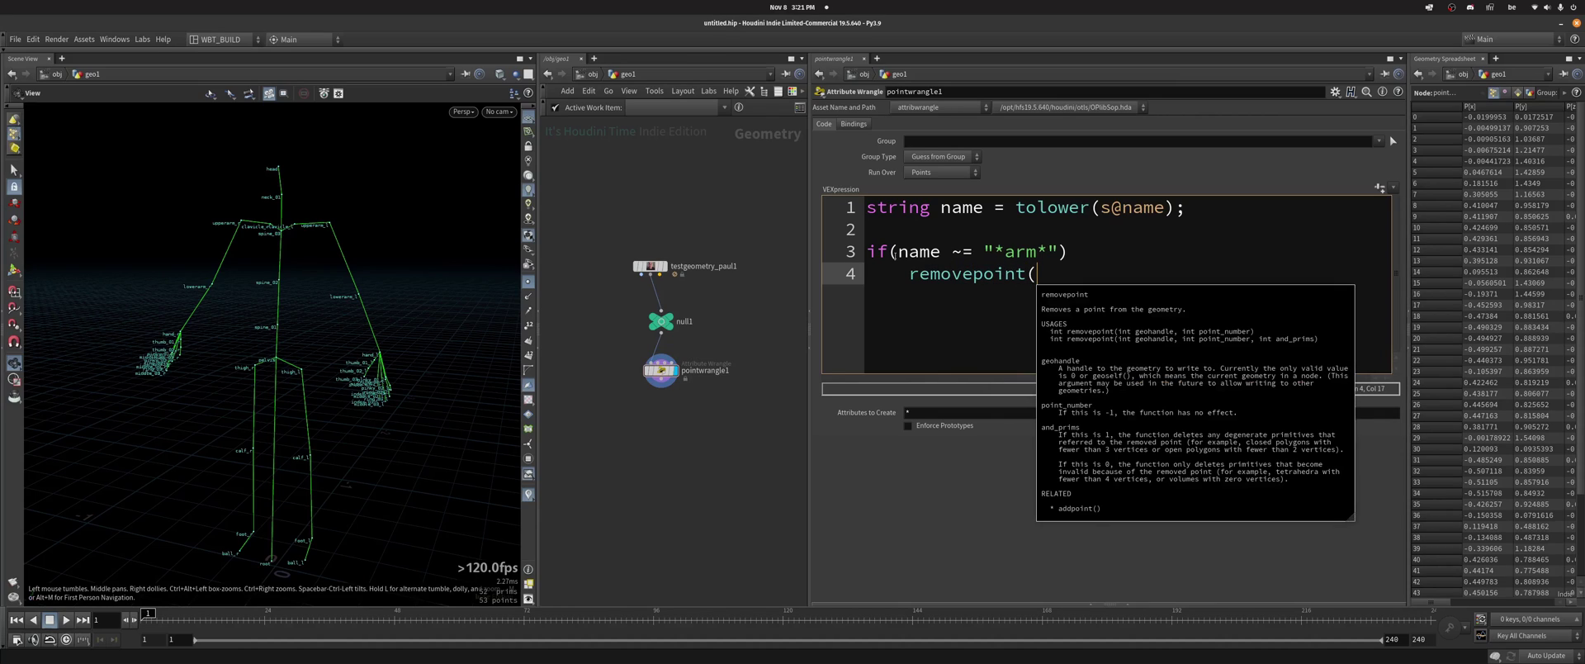
type("0,i@")
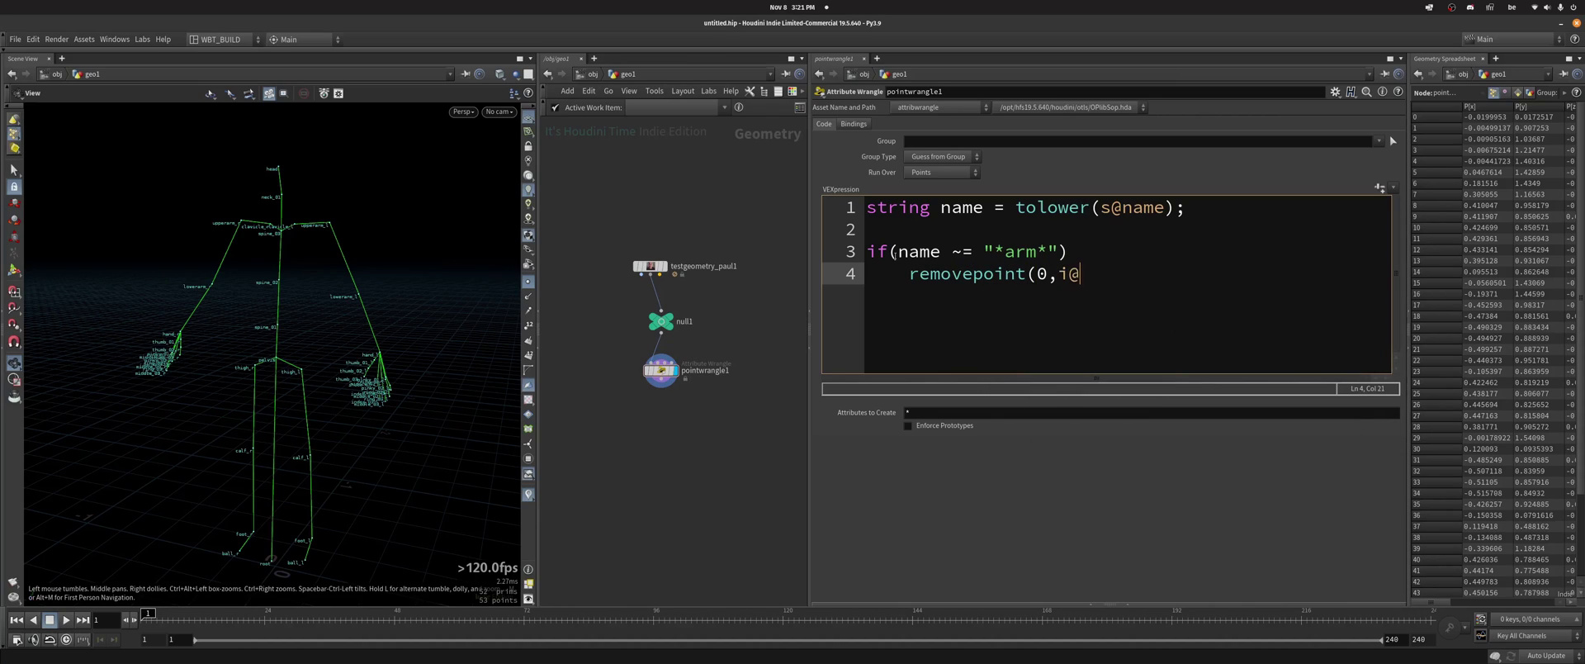
type("ptnum,1")
type(");\"")
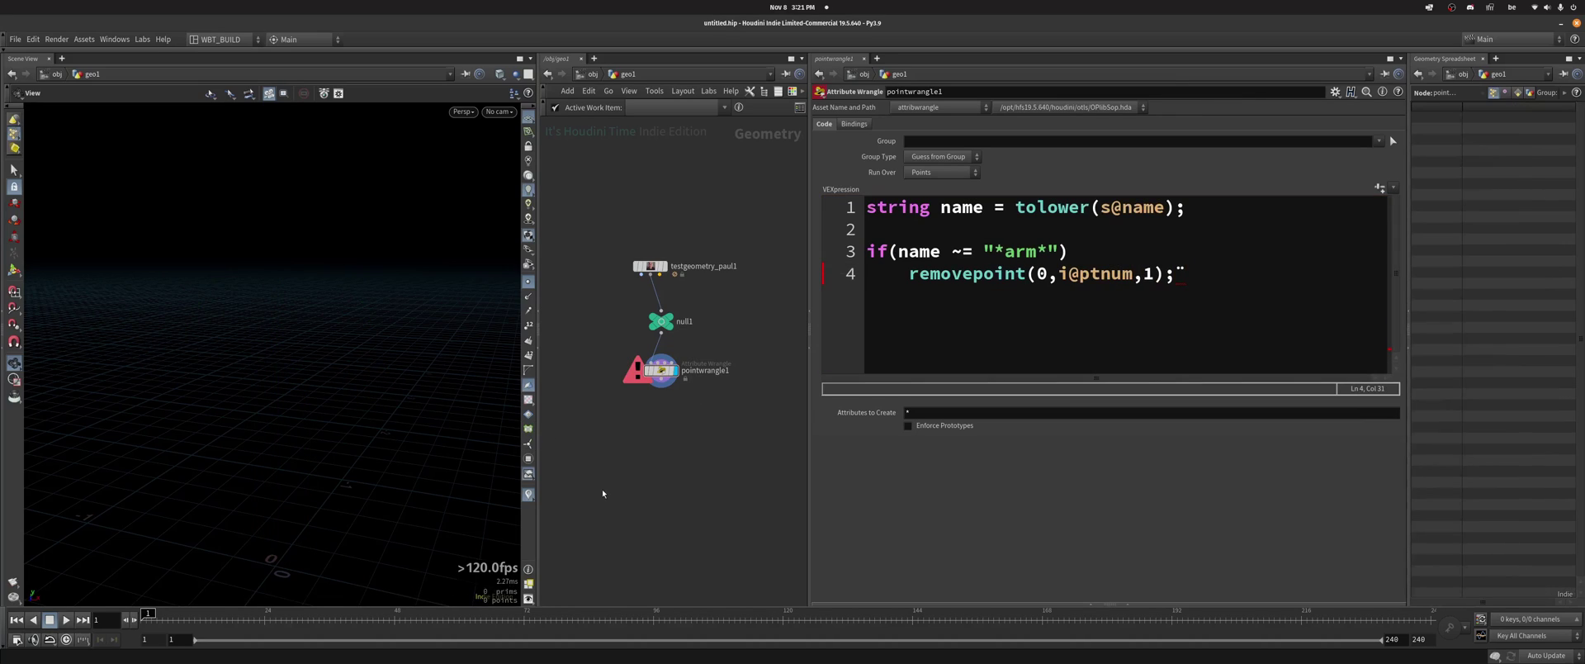
key("BackSpace")
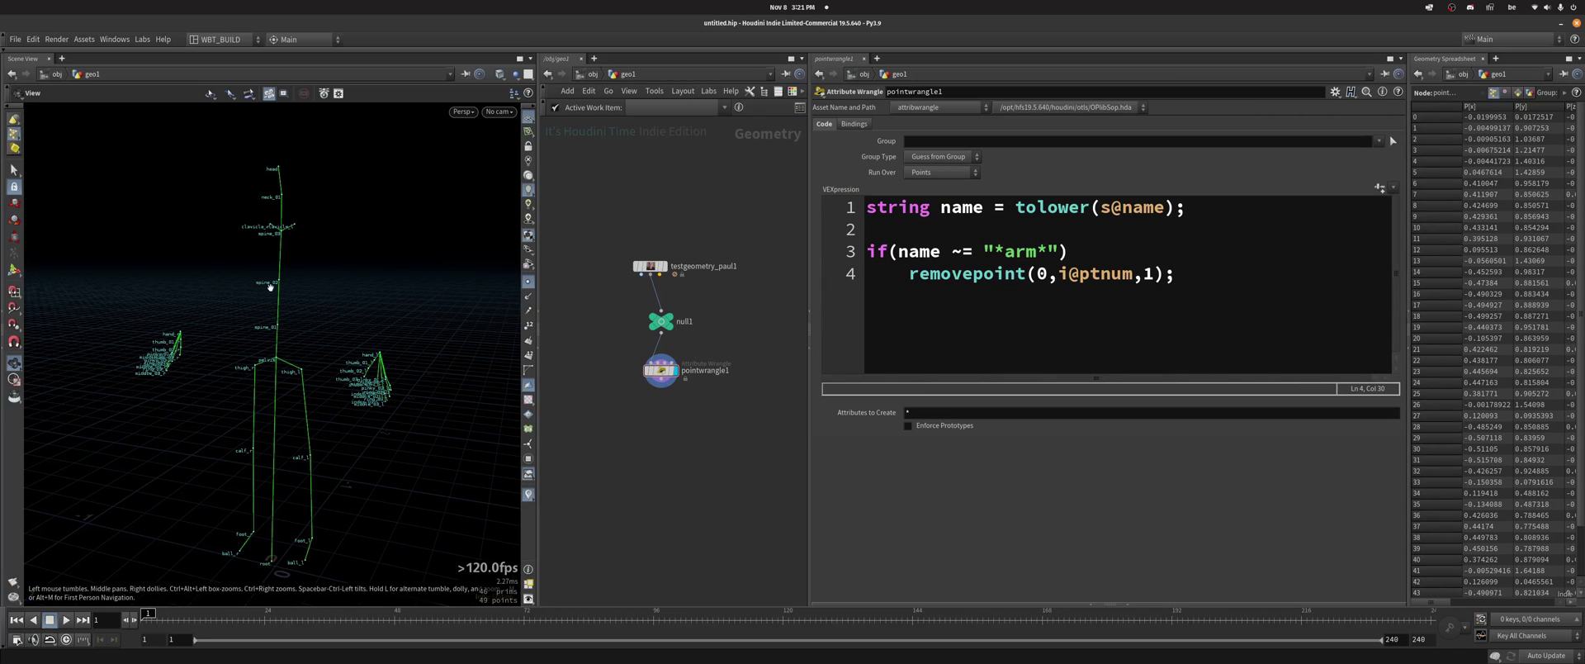
left_click(893, 251)
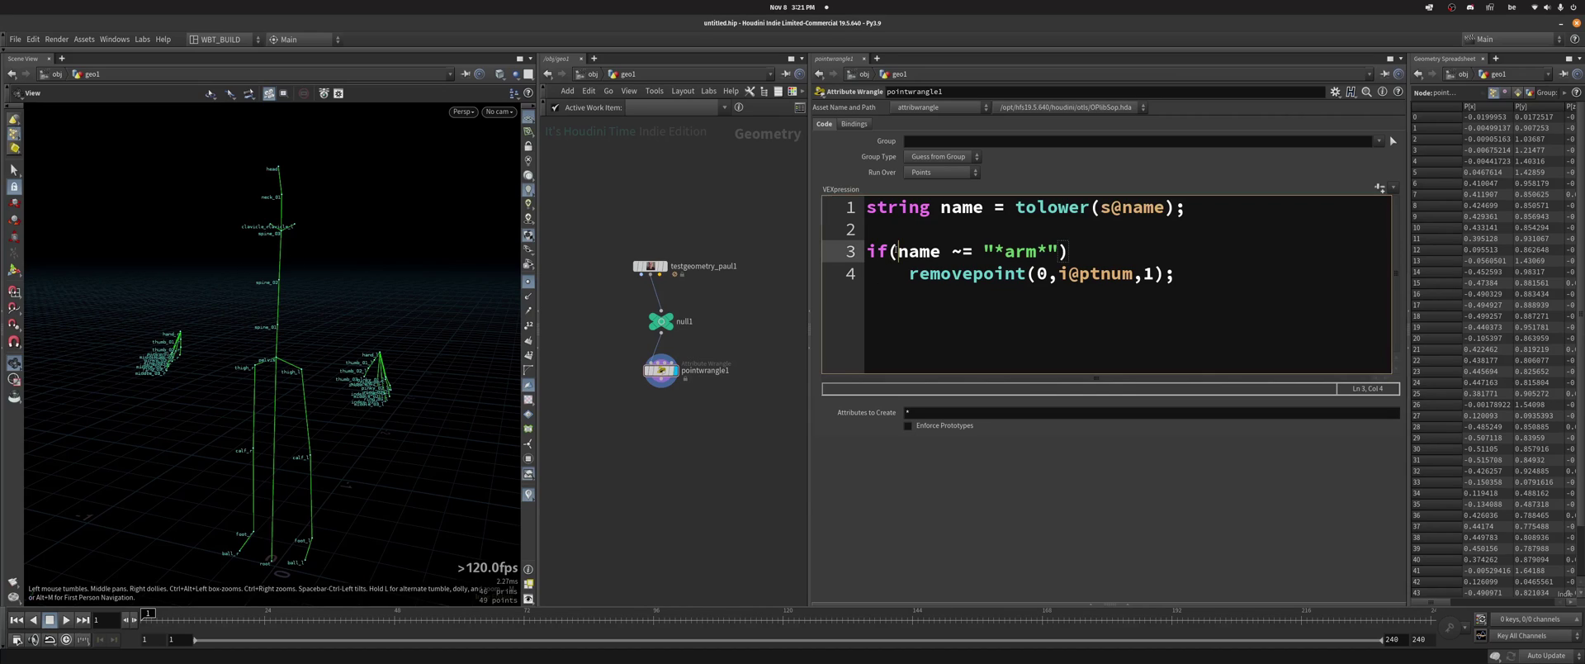
left_click(899, 251)
type("(")
key("Right")
key("Right")
key("Right")
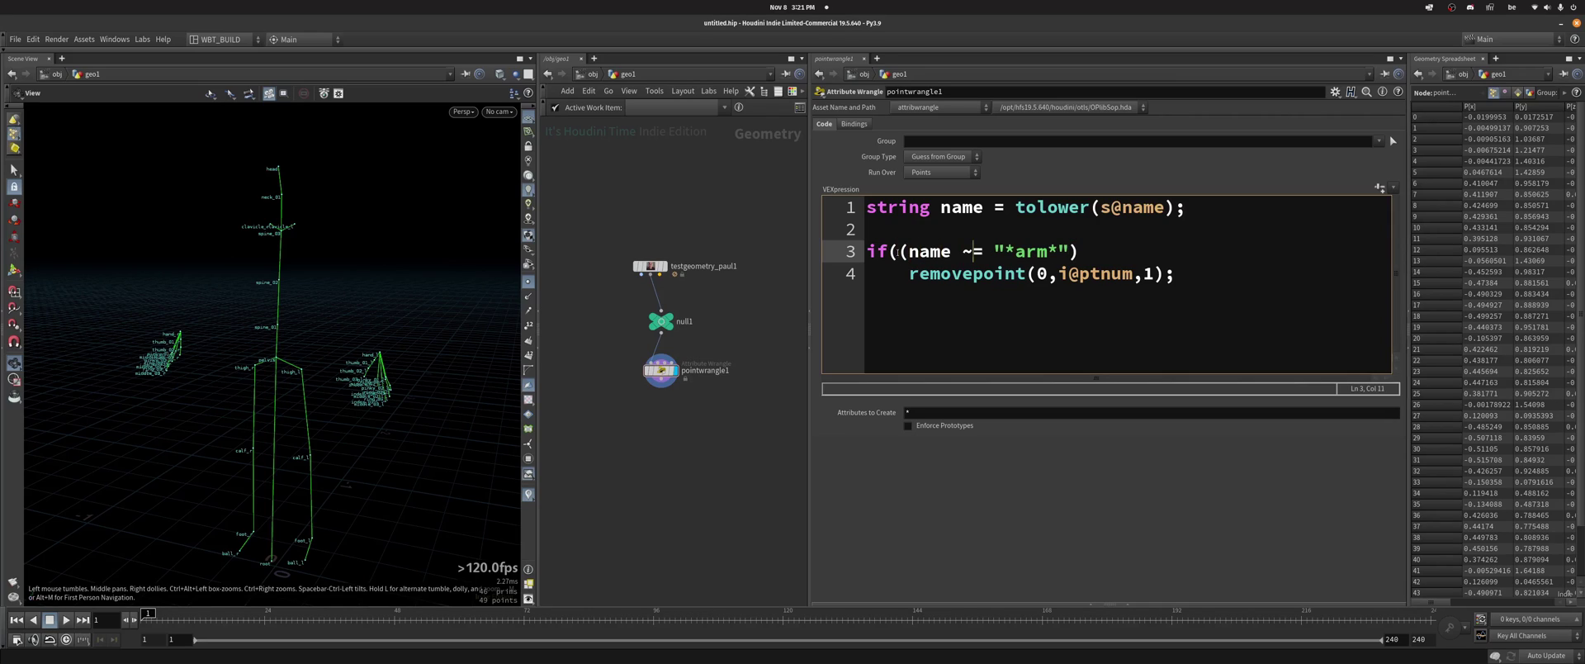
key("Right")
key("Right")
key("Right")
type(")")
key("Left")
key("Left")
key("Left")
type("!")
left_click(786, 454)
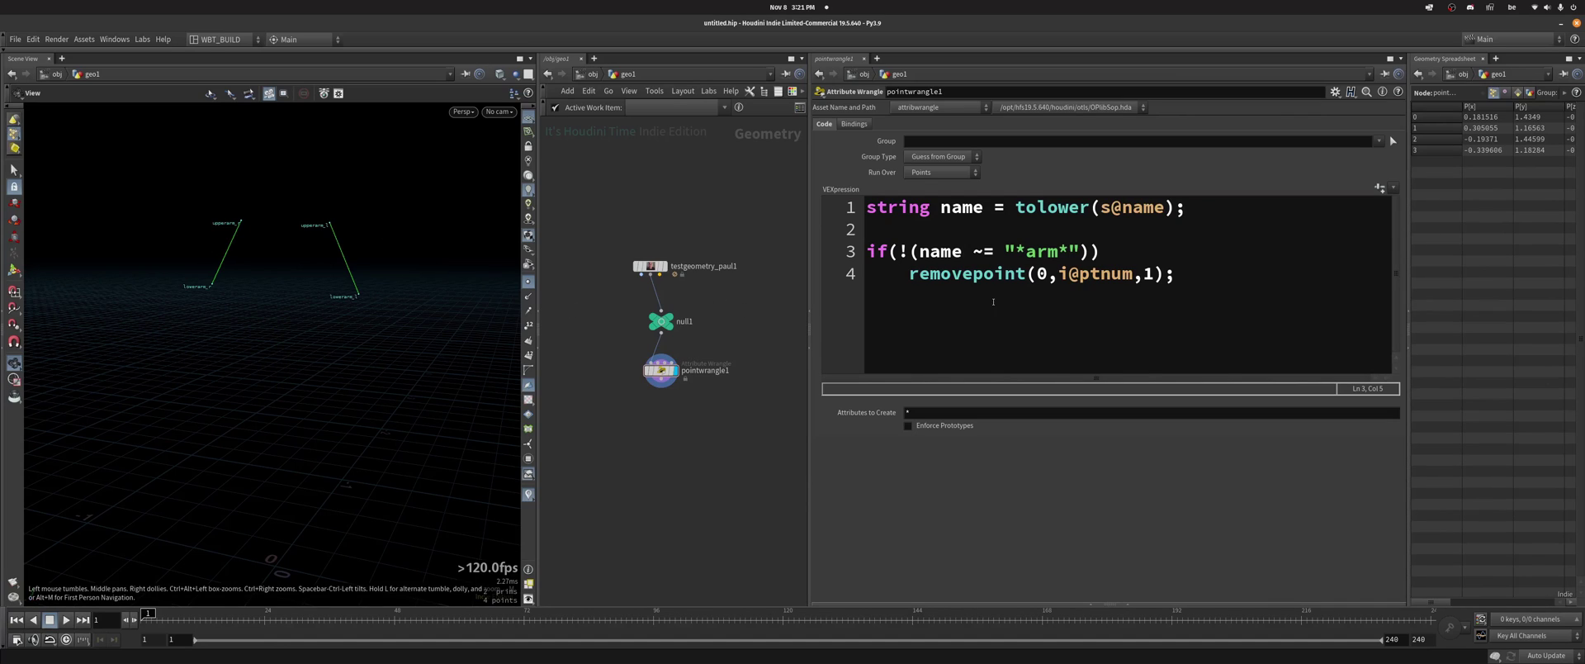
left_click(918, 251)
key("BackSpace")
key("BackSpace")
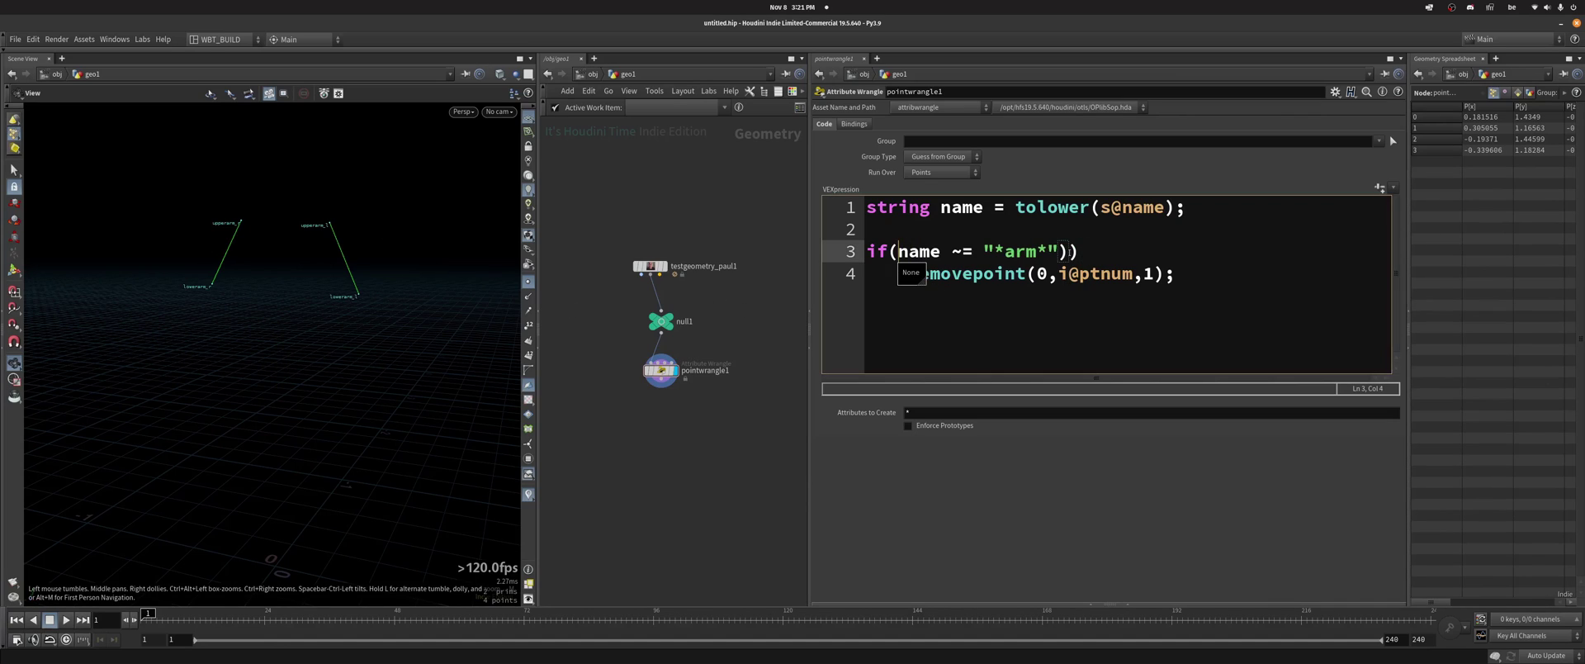
left_click(1067, 251)
key("BackSpace")
left_click(786, 446)
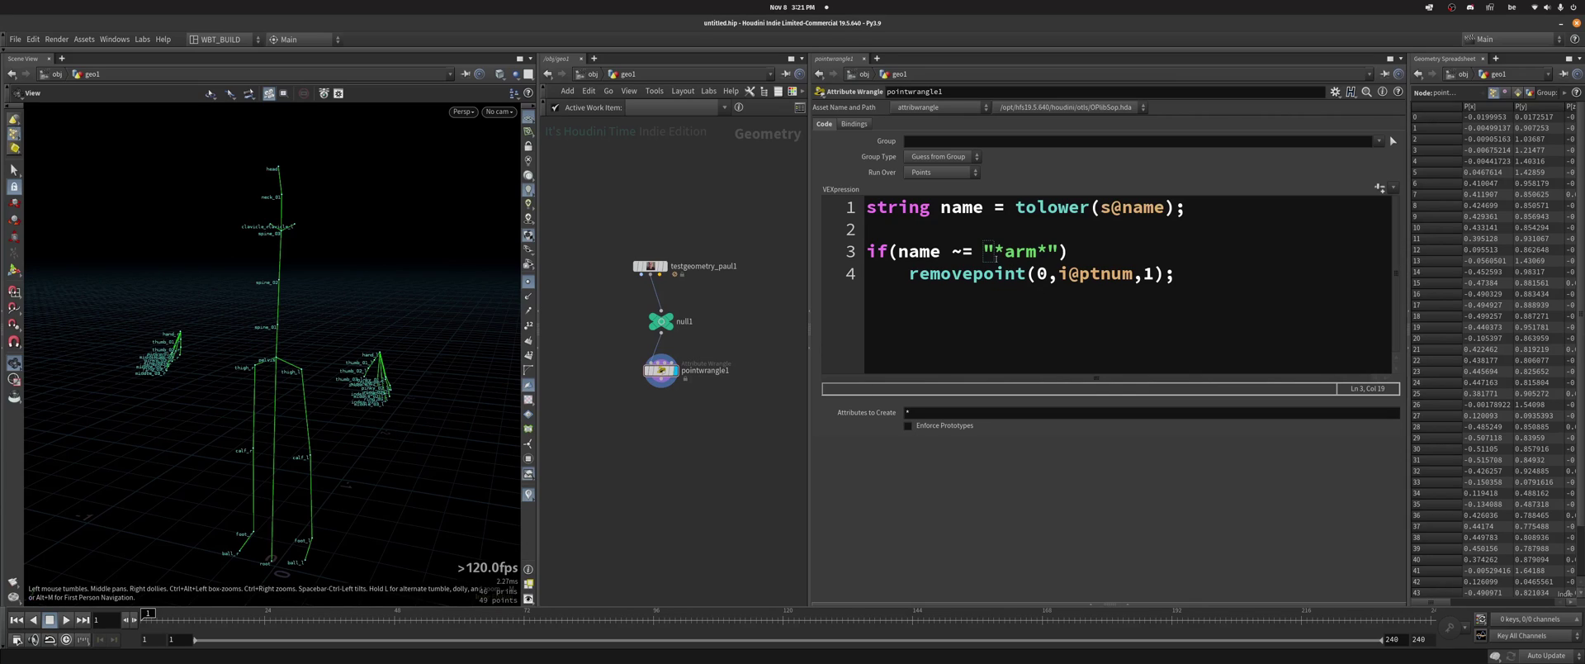
Highlight the arm pattern, removepoint line, ~= operator and tolower call in the code
left_click(1014, 252)
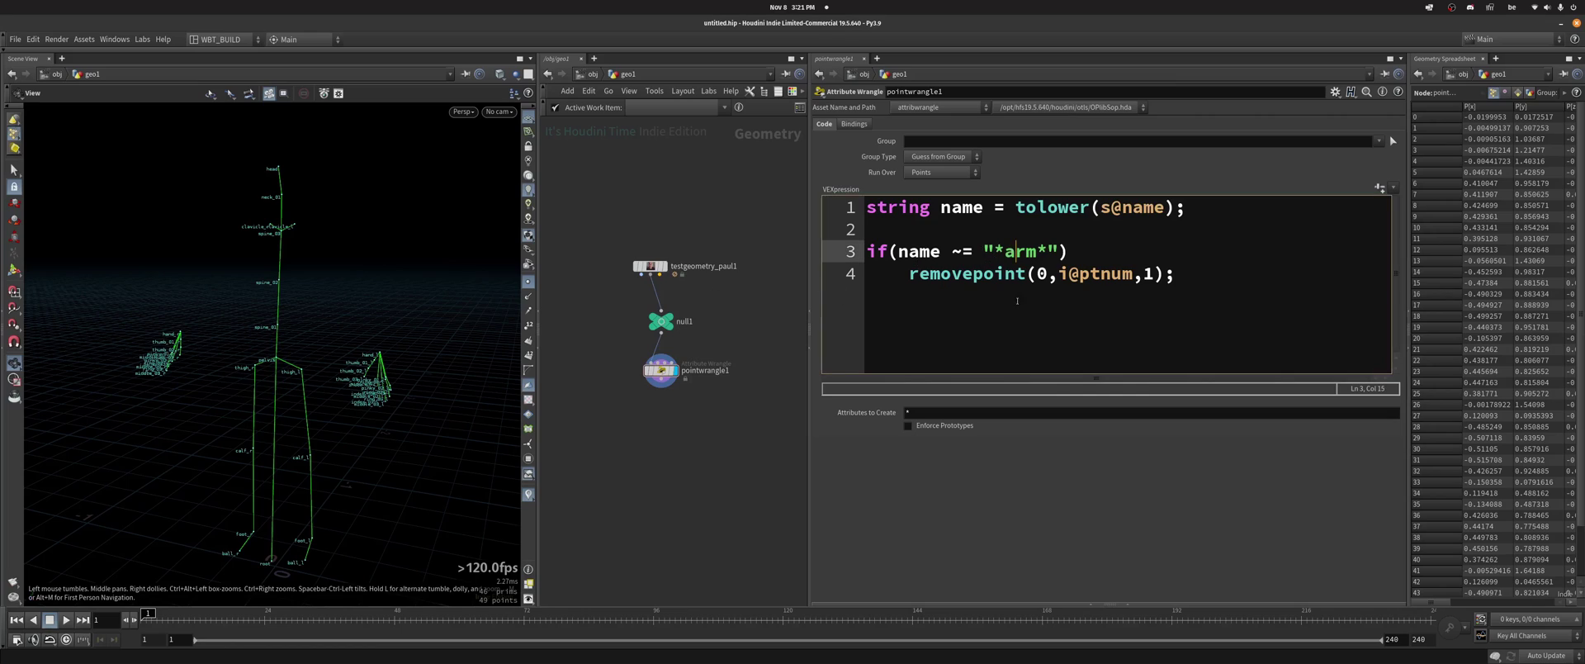
left_click(1175, 274)
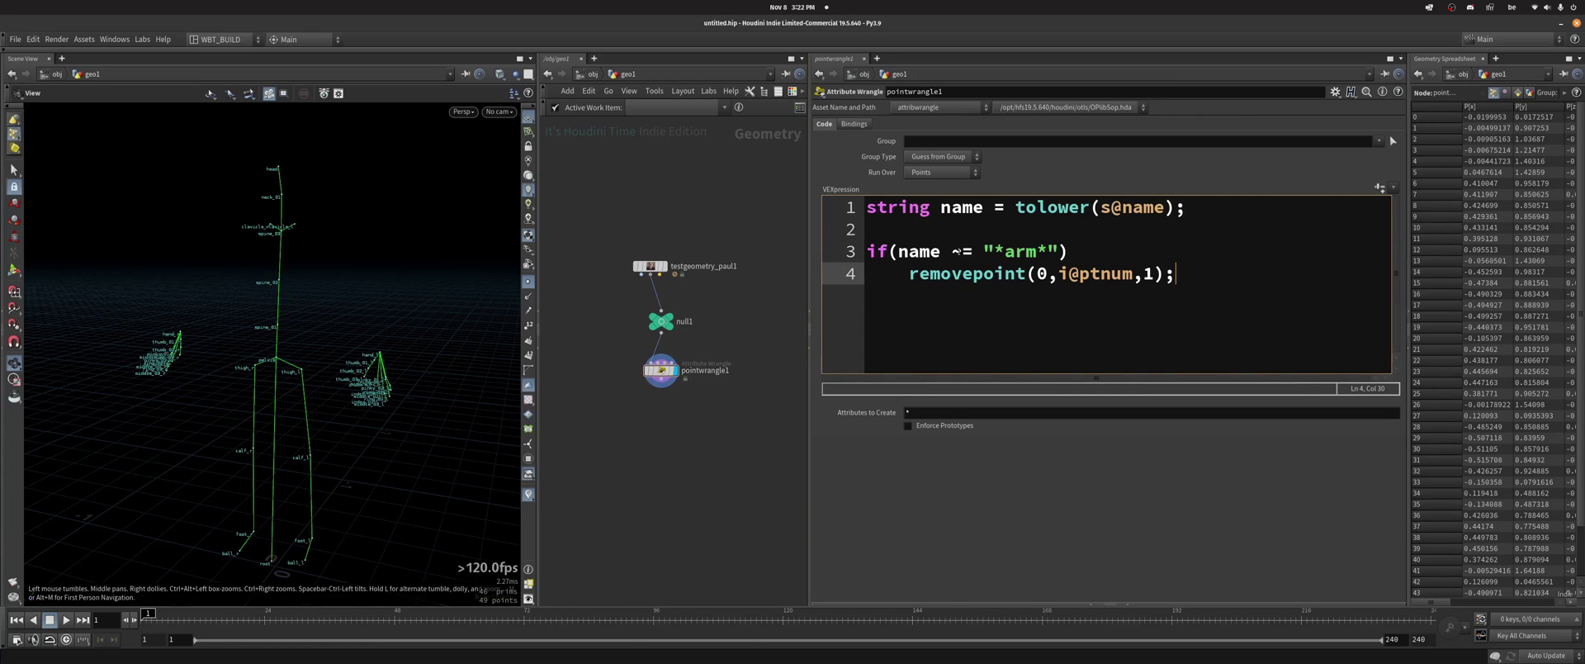
left_click(974, 252)
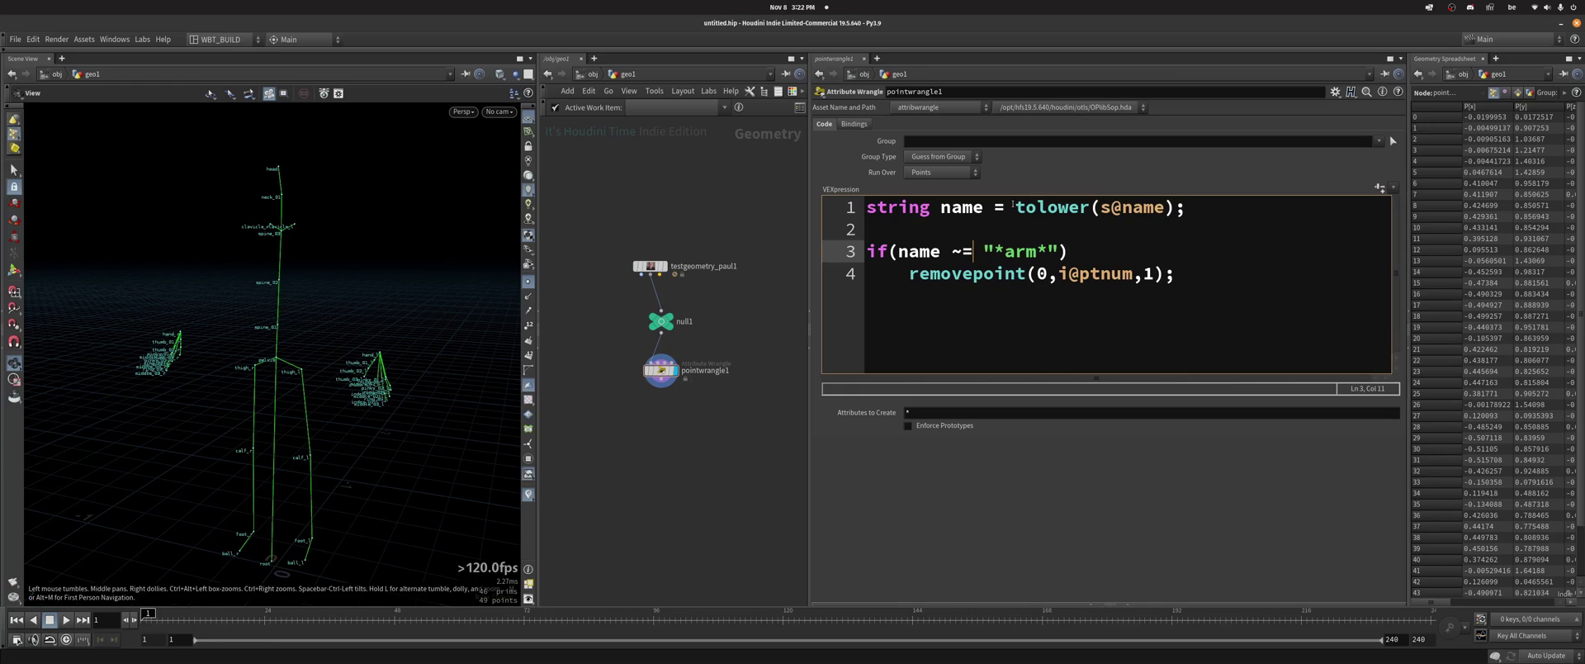
left_click_drag(1012, 207, 1090, 206)
key("Right")
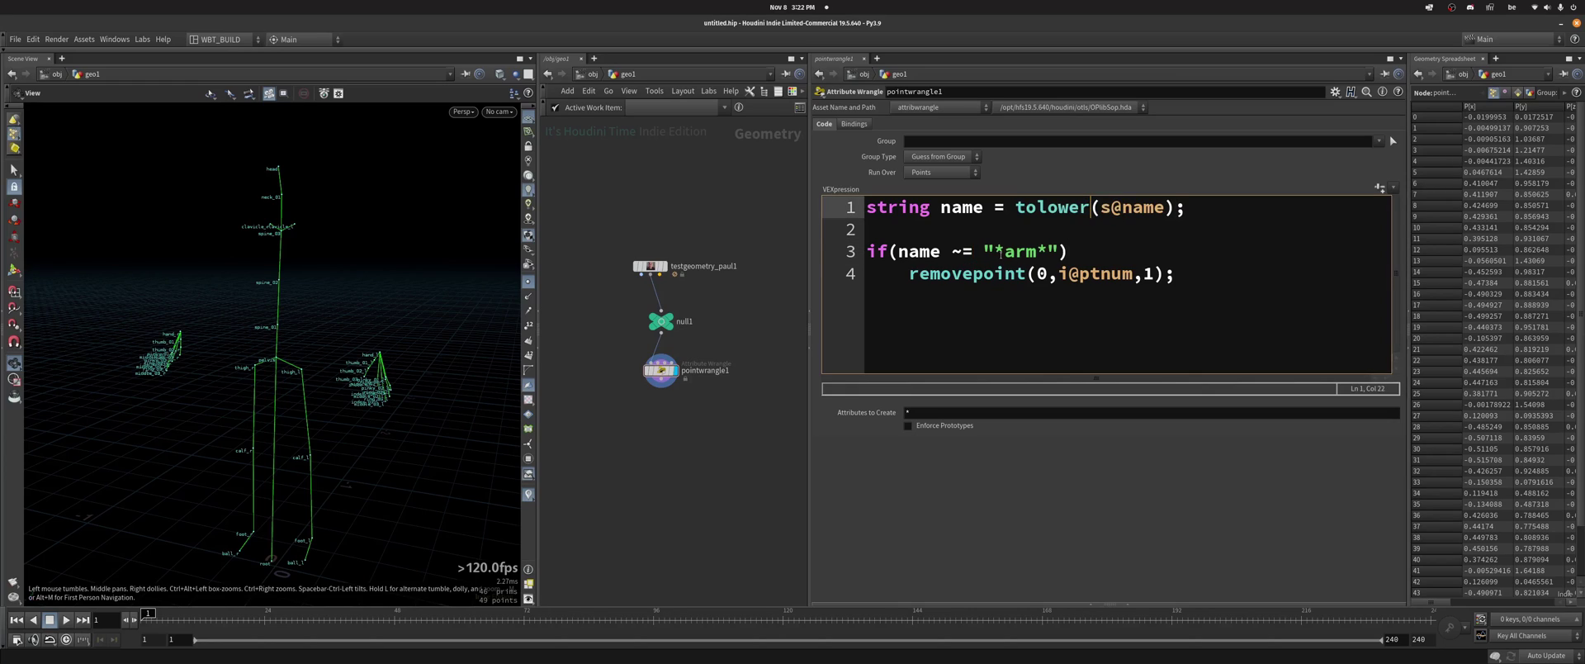
Try a [Aa] case alternative in the arm pattern, restore plain 'arm', then select the word
left_click(1000, 252)
key("Delete")
type("[")
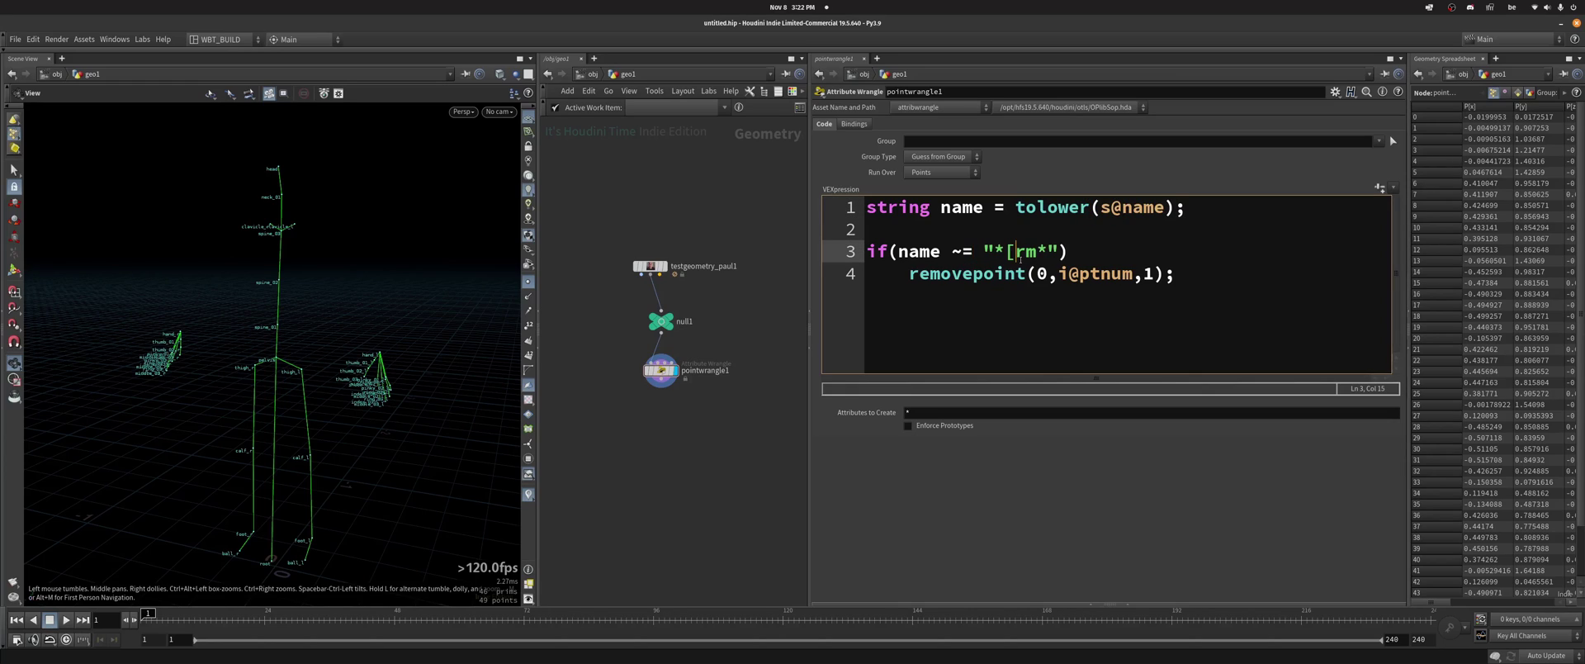
type("Aa]")
key("BackSpace")
key("BackSpace")
key("BackSpace")
key("BackSpace")
type("a")
left_click(691, 221)
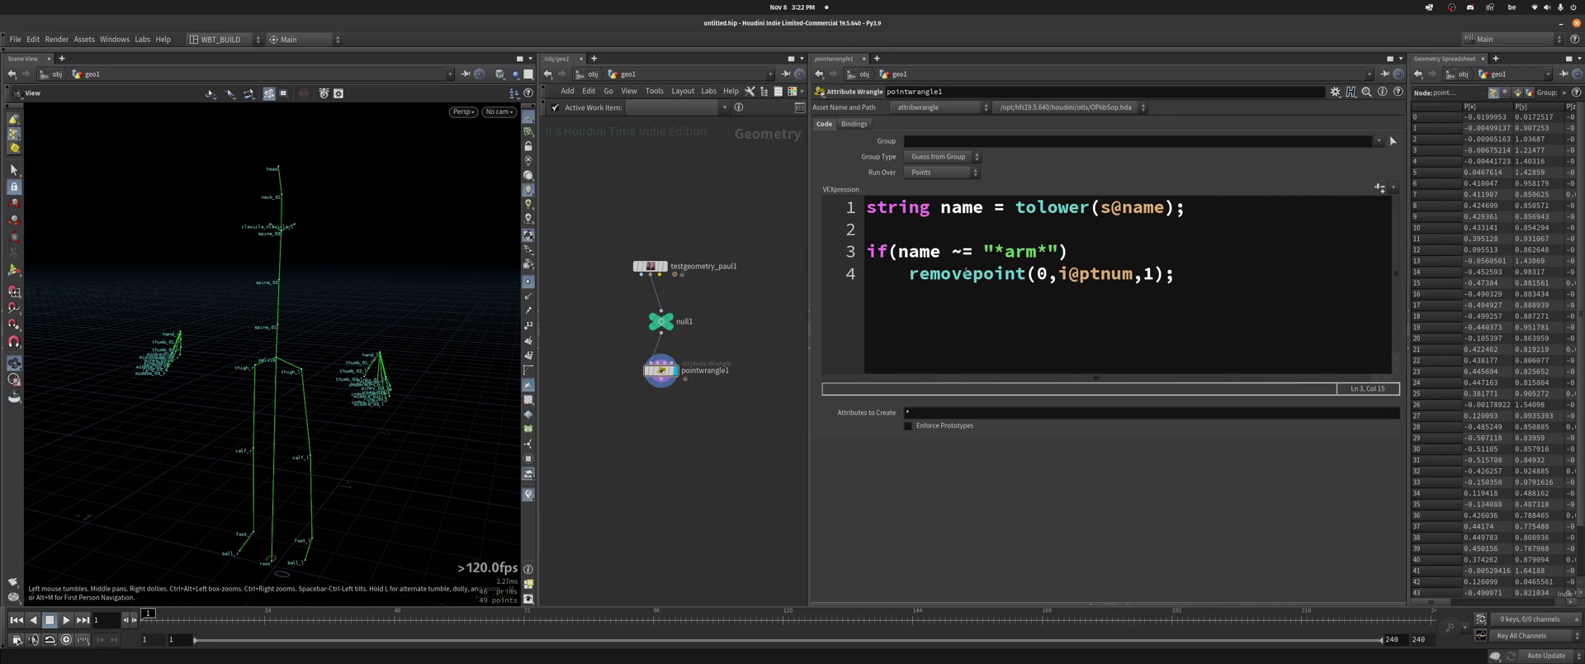
double_click(1020, 251)
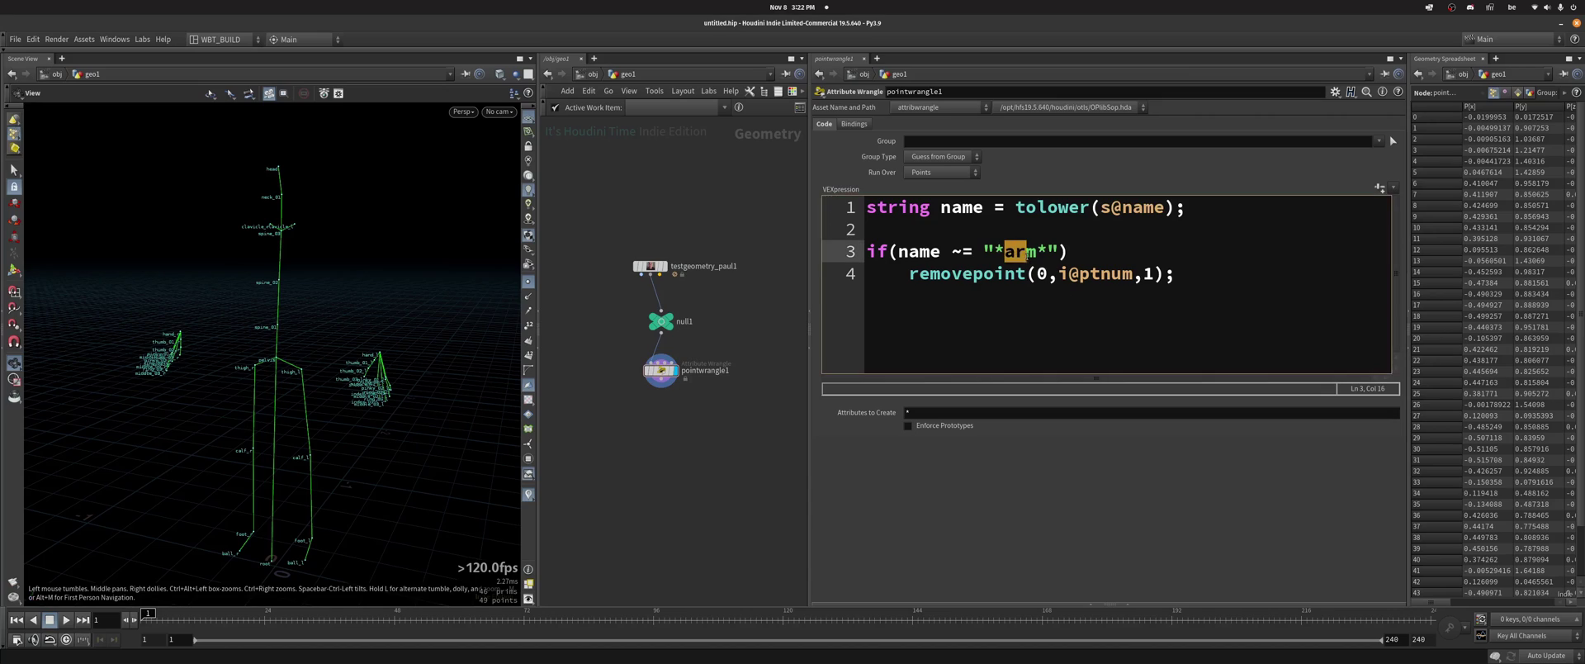
Apply the "*thumb*" pattern, then rewrite it to "*_l" to delete left joints
type("thu")
type("mb")
left_click(650, 209)
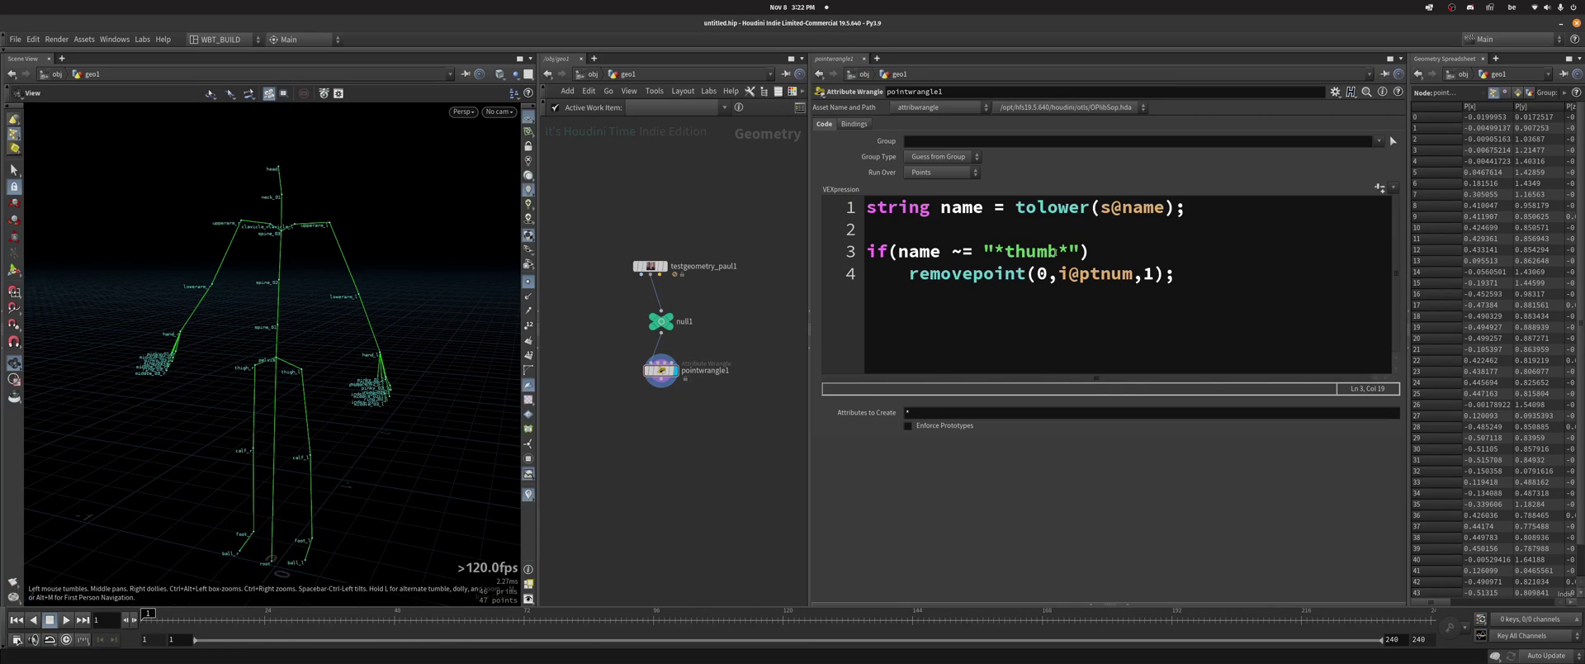
left_click_drag(1057, 251, 1003, 254)
type("l")
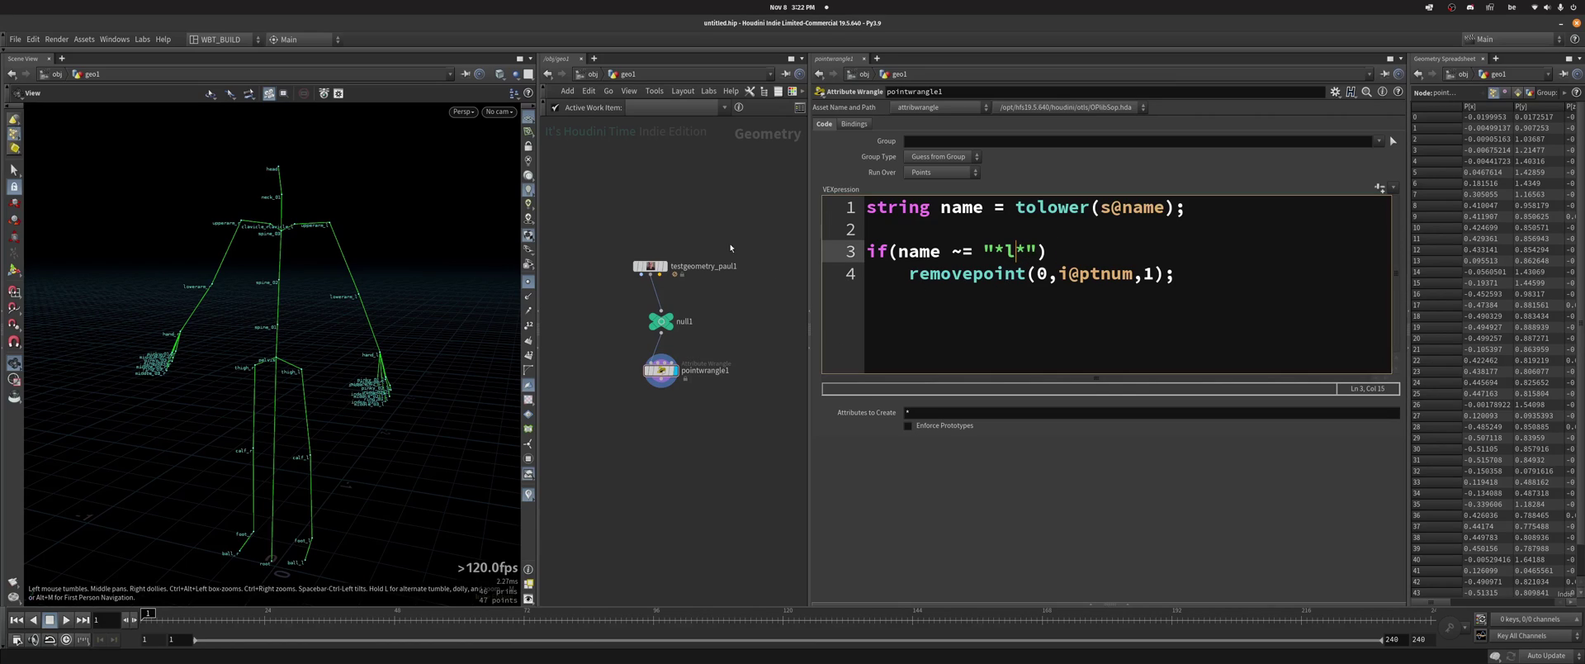
left_click(1006, 251)
type("_")
key("BackSpace")
left_click(684, 219)
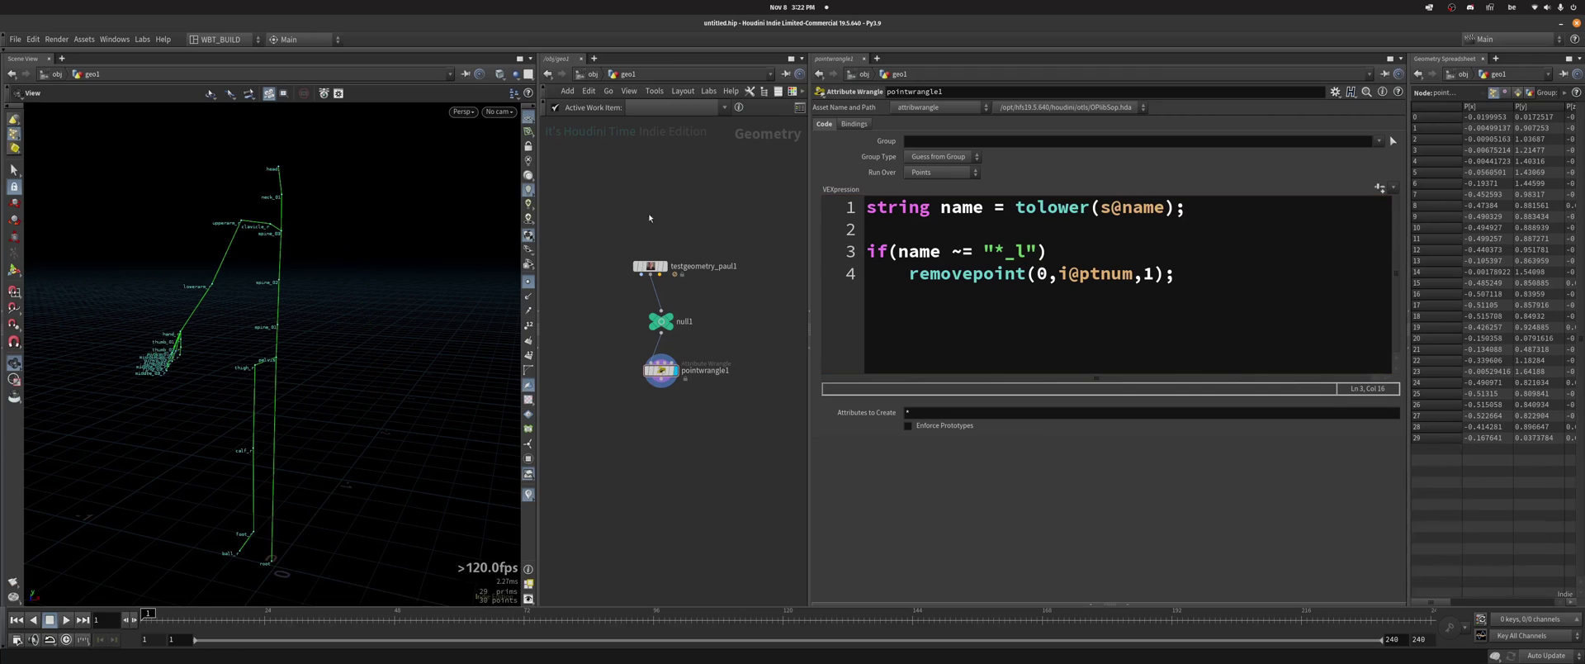
Change the pattern to "*_r" to delete the right-side joints instead
left_click_drag(220, 253, 247, 256)
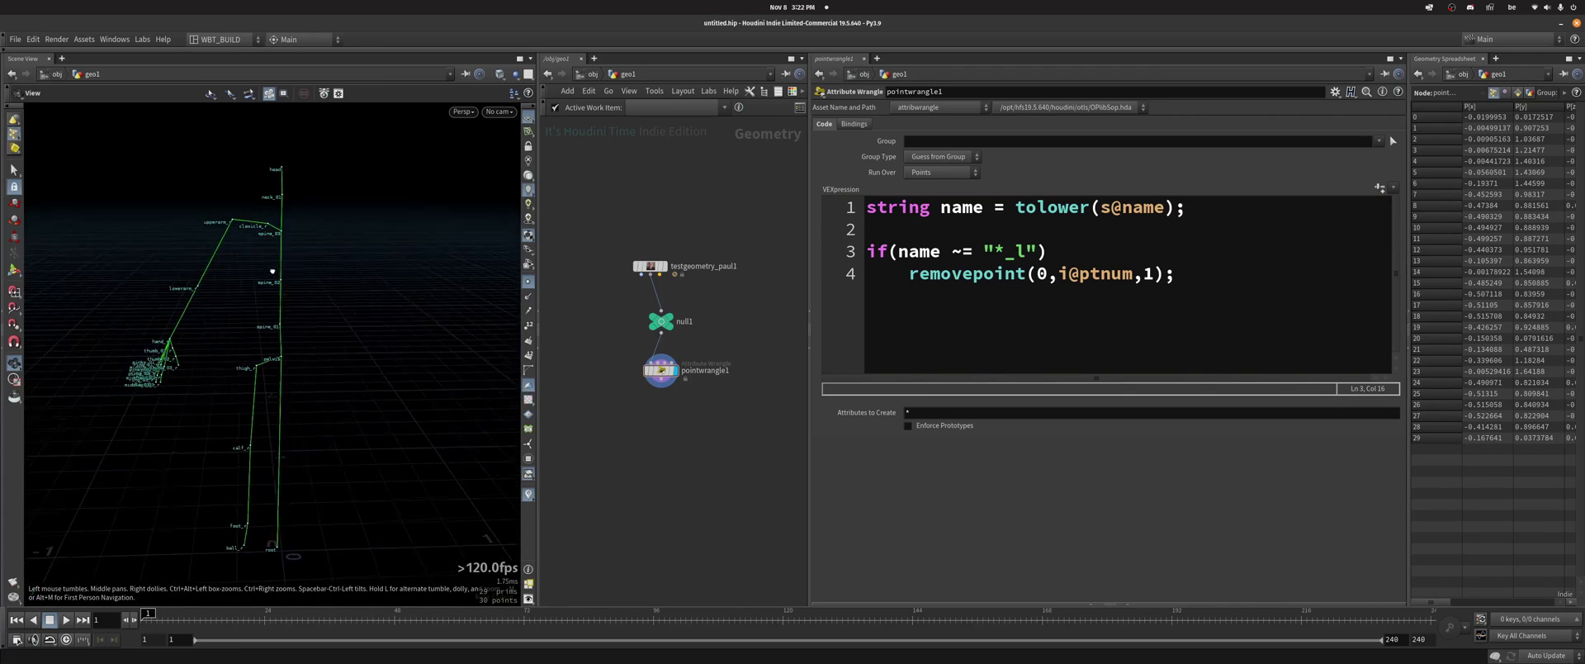
double_click(1020, 251)
type("r")
left_click(651, 192)
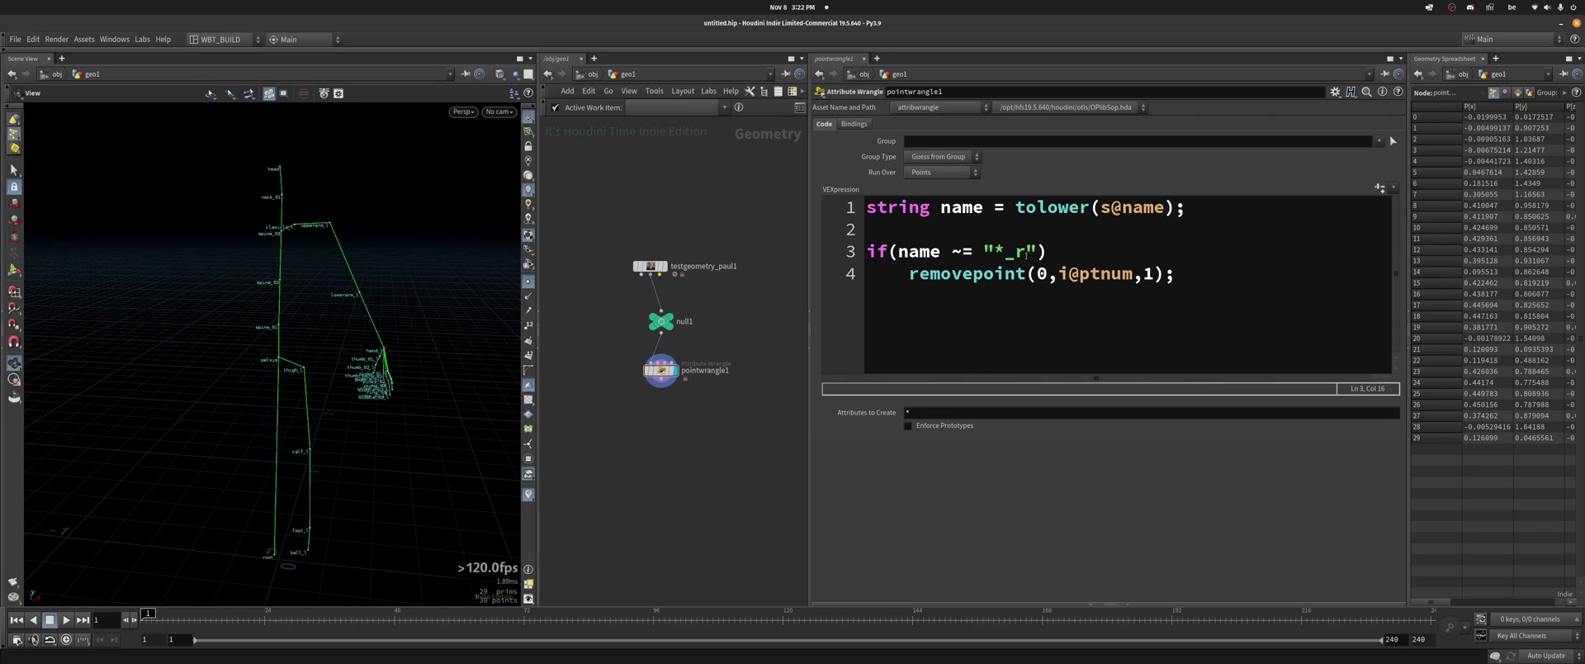
Restore the "*_l" pattern so only the right half remains
double_click(1021, 251)
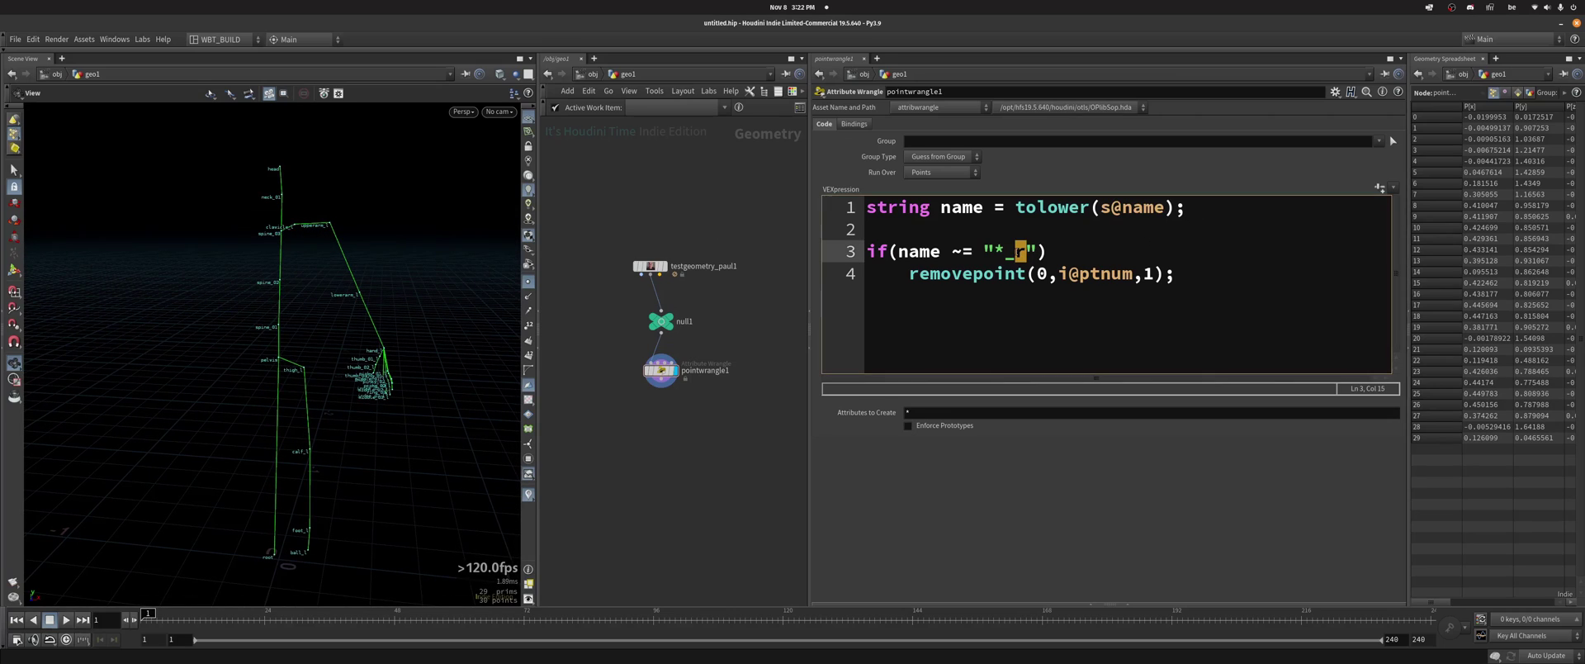
type("l")
left_click(729, 269)
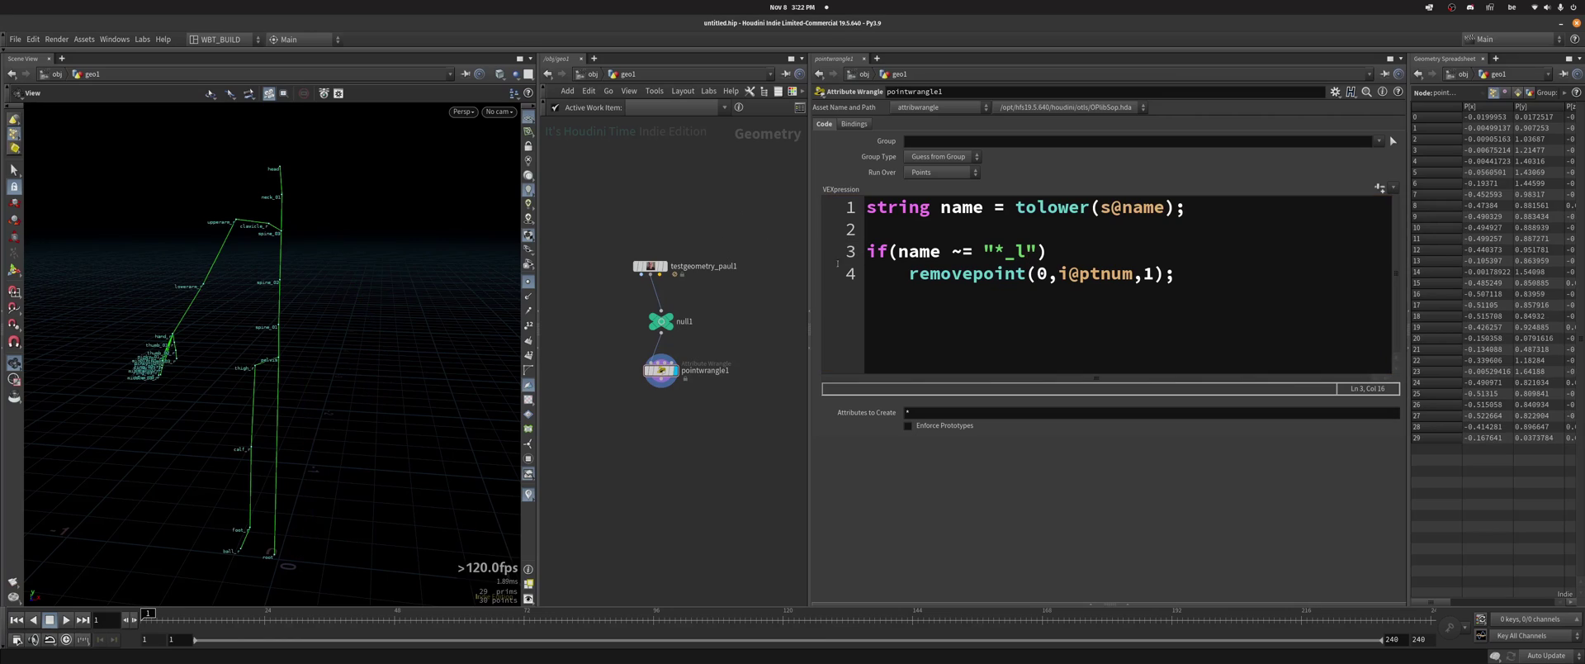
left_click_drag(994, 250, 1026, 251)
left_click(1024, 251)
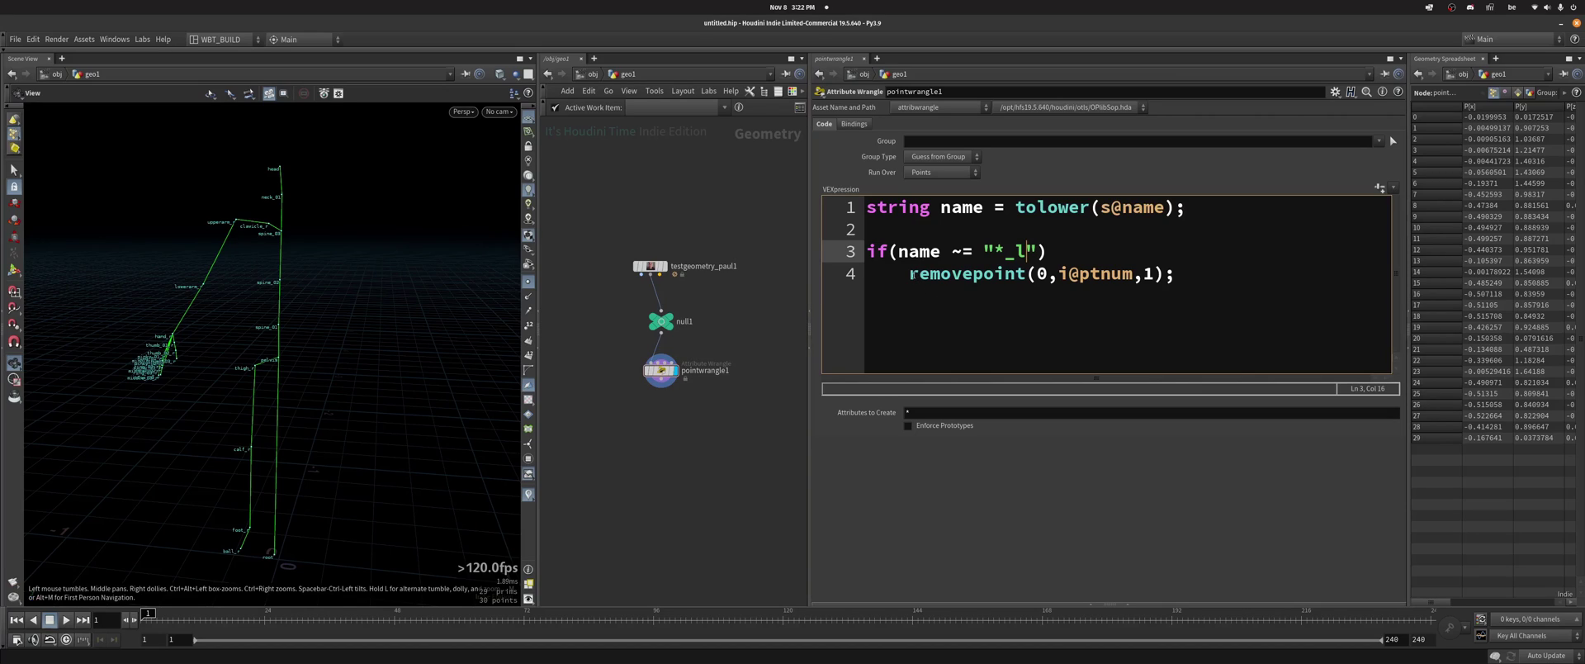
left_click_drag(911, 273, 1176, 273)
left_click(1200, 271)
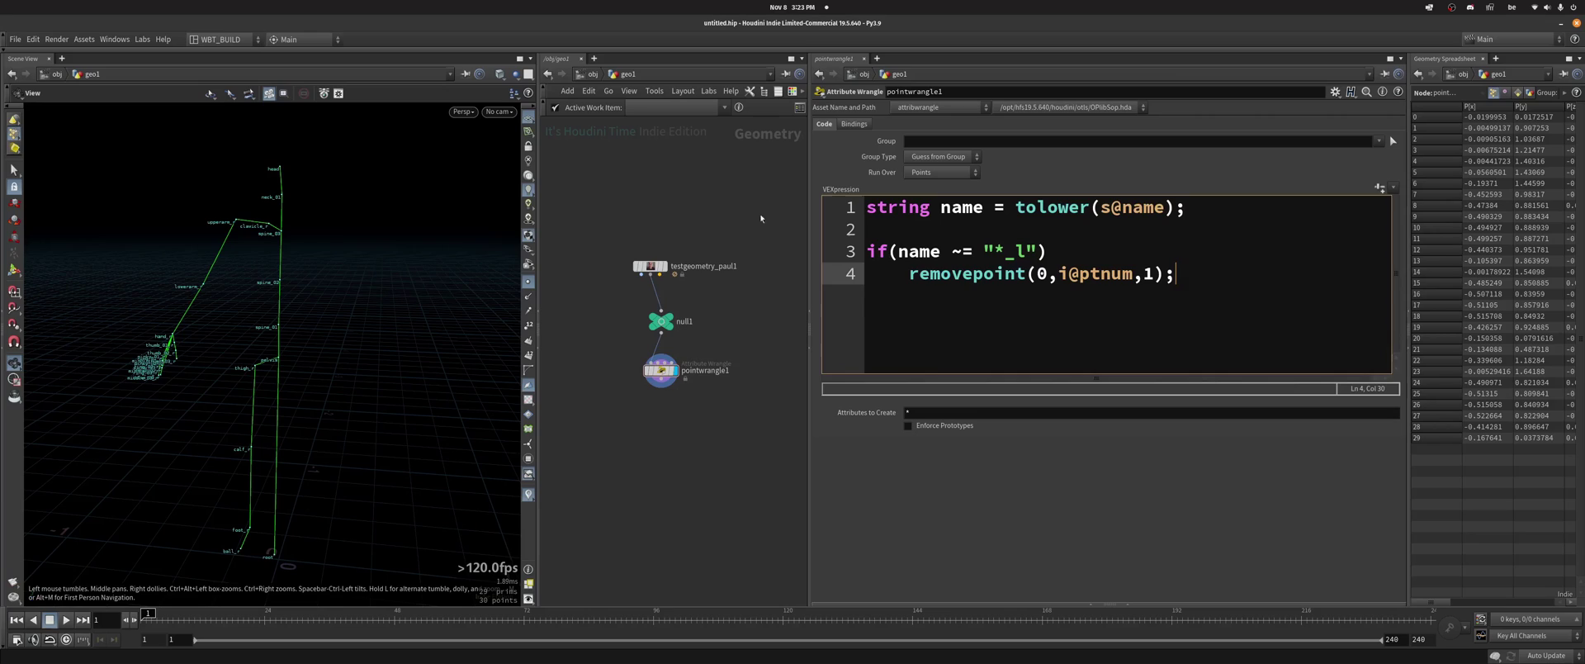
left_click_drag(951, 251, 974, 251)
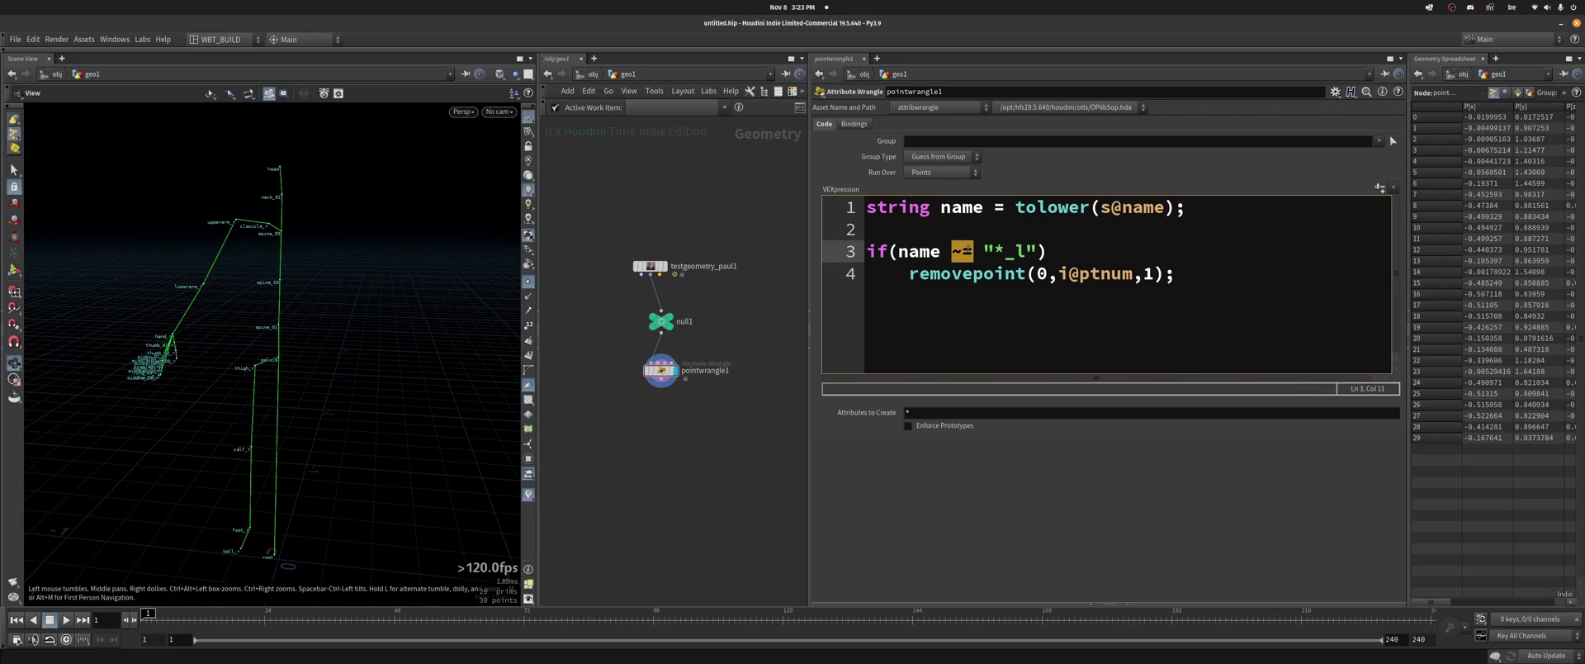
left_click(979, 253)
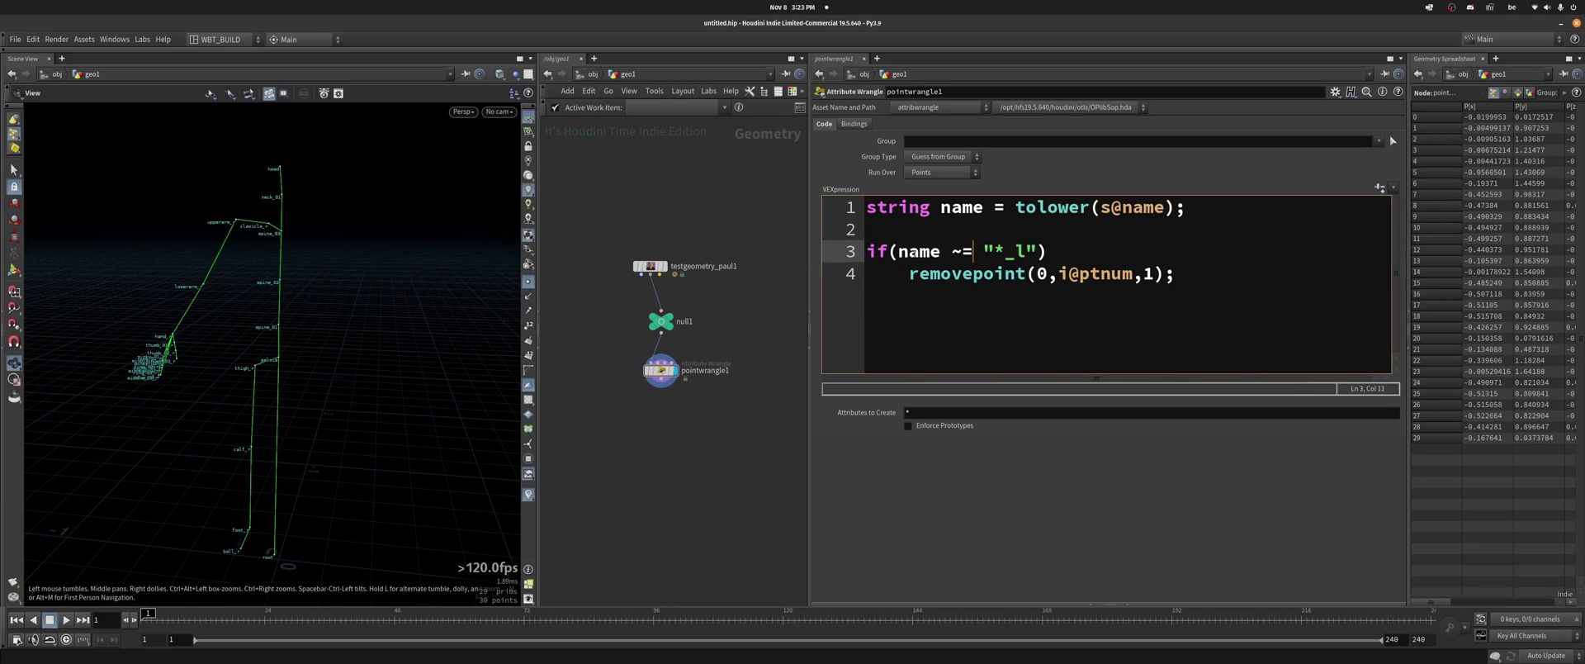